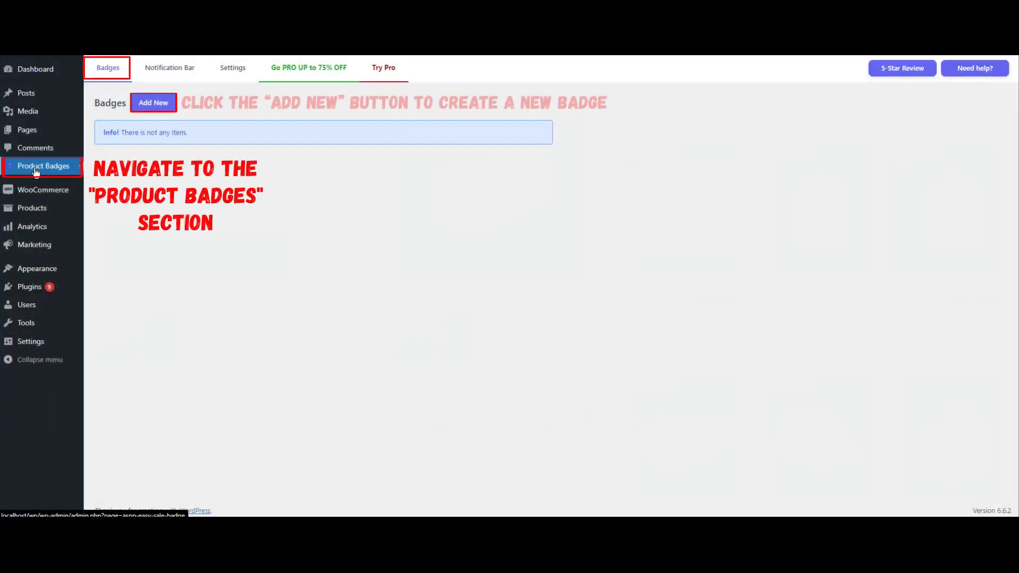
- Add a new badge and append '-1' to its name so it reads 'Badge-1'
left_click(154, 109)
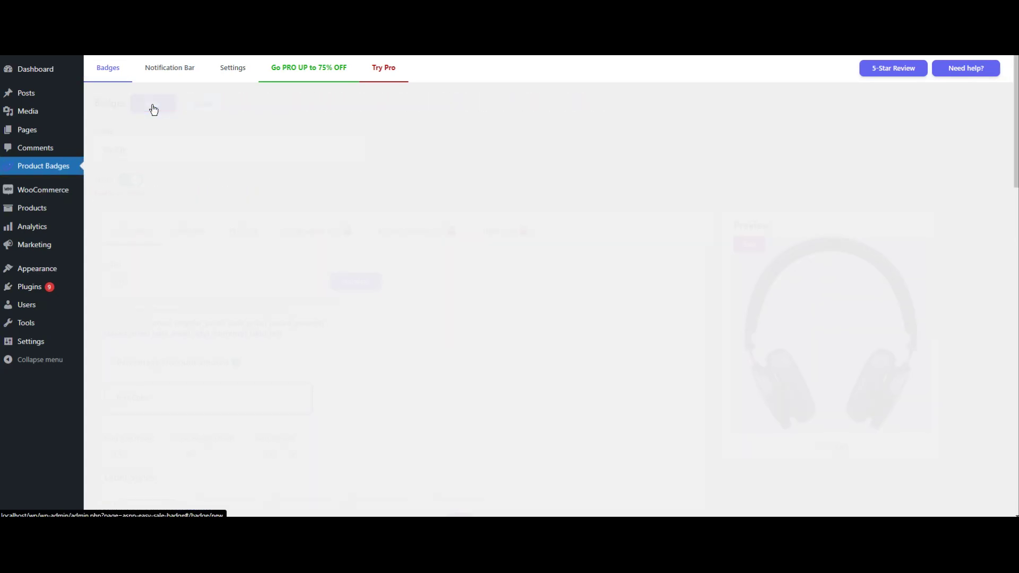
left_click(188, 148)
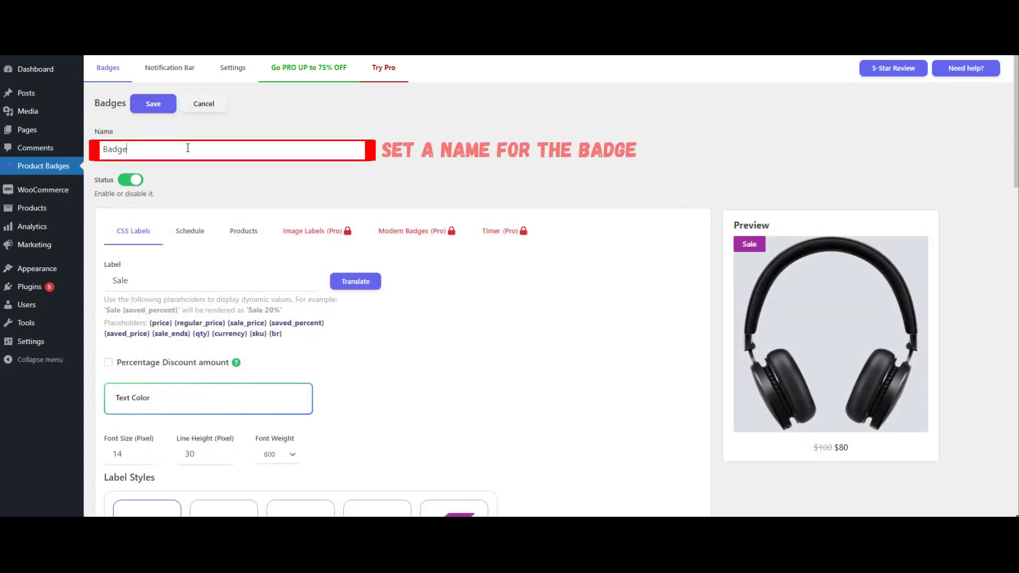
type("-1")
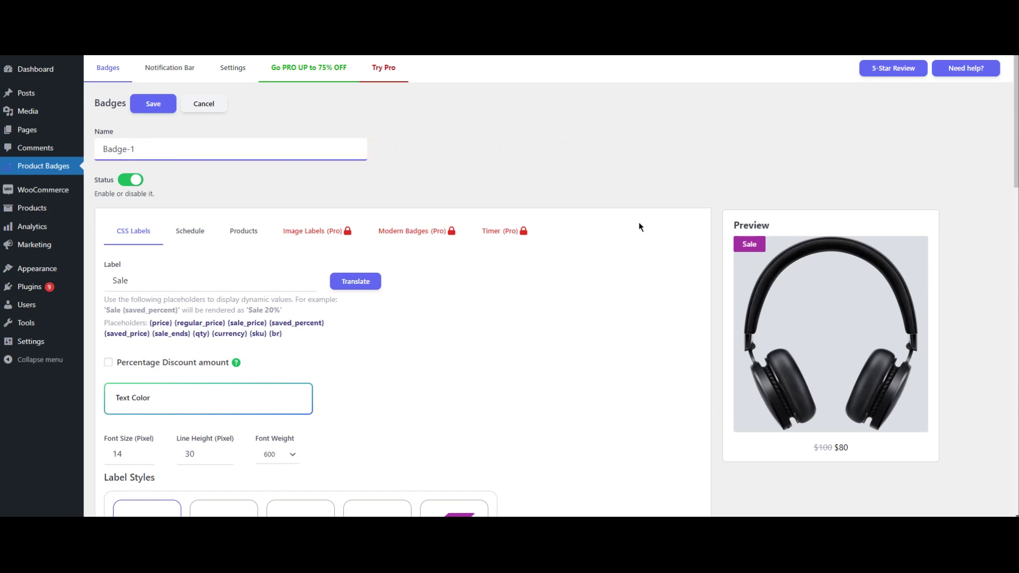
scroll(640, 227, "down", 3)
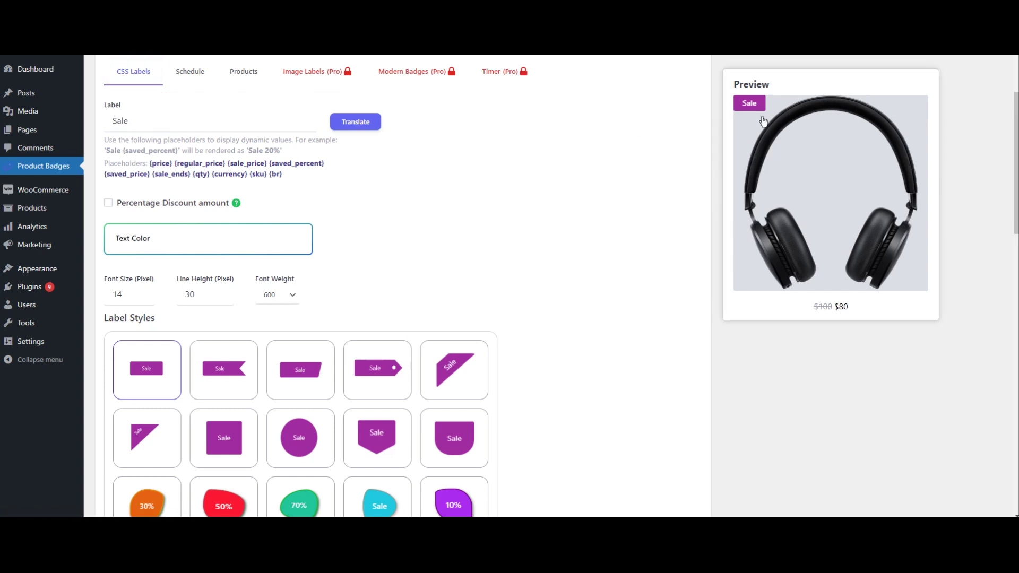
- Pick the fourth, tag-shaped label style and enable the Percentage Discount amount
left_click(385, 381)
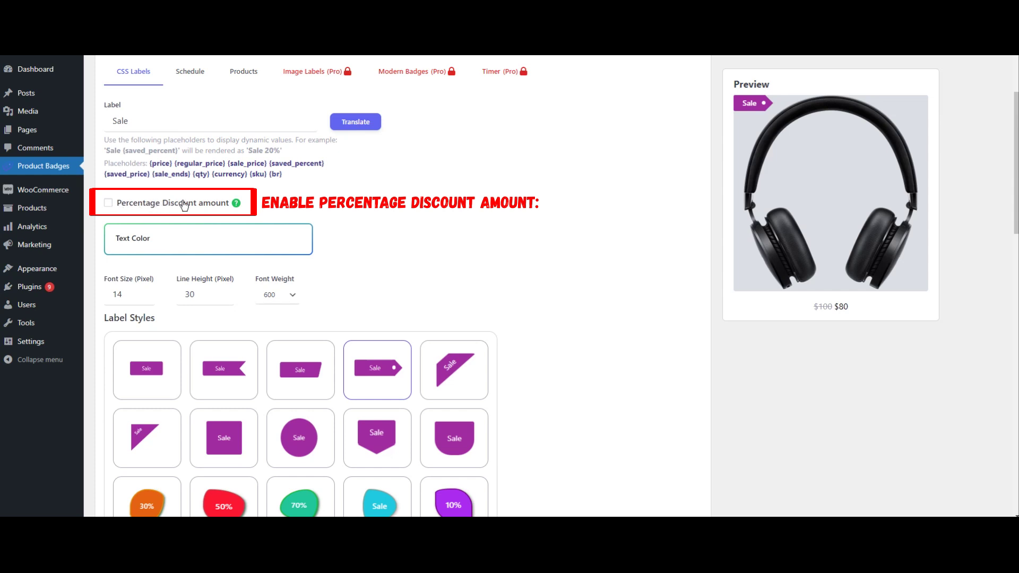
mouse_move(236, 206)
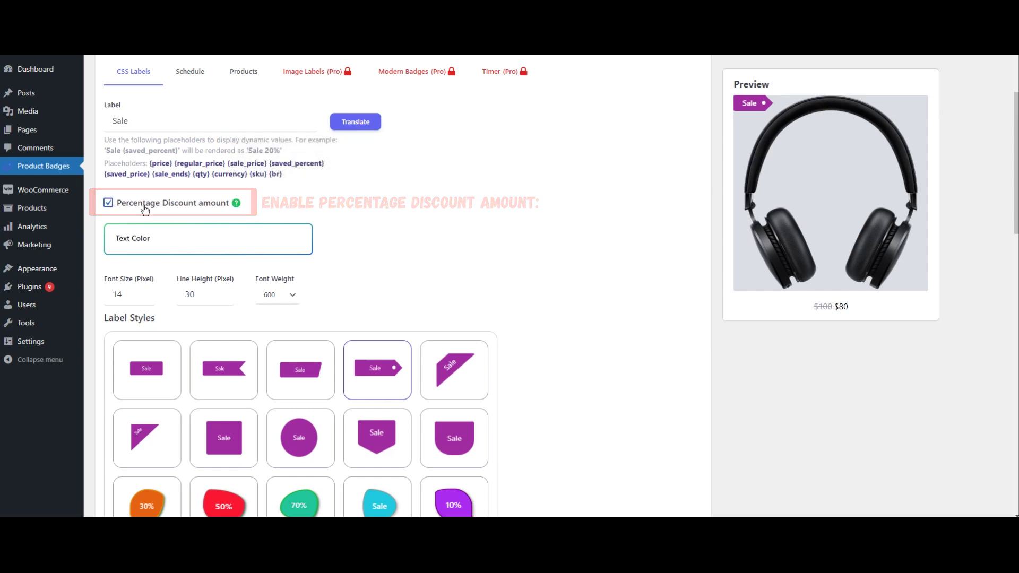
- Raise the badge's Width (Pixel) to 75
scroll(507, 203, "down", 4)
scroll(584, 213, "down", 6)
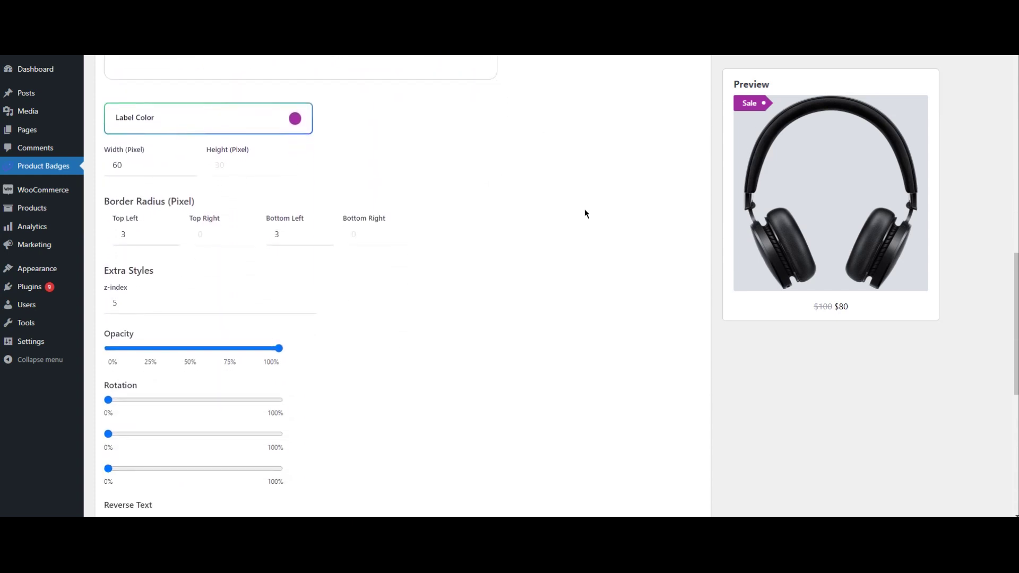
scroll(584, 211, "down", 1)
left_click(185, 128)
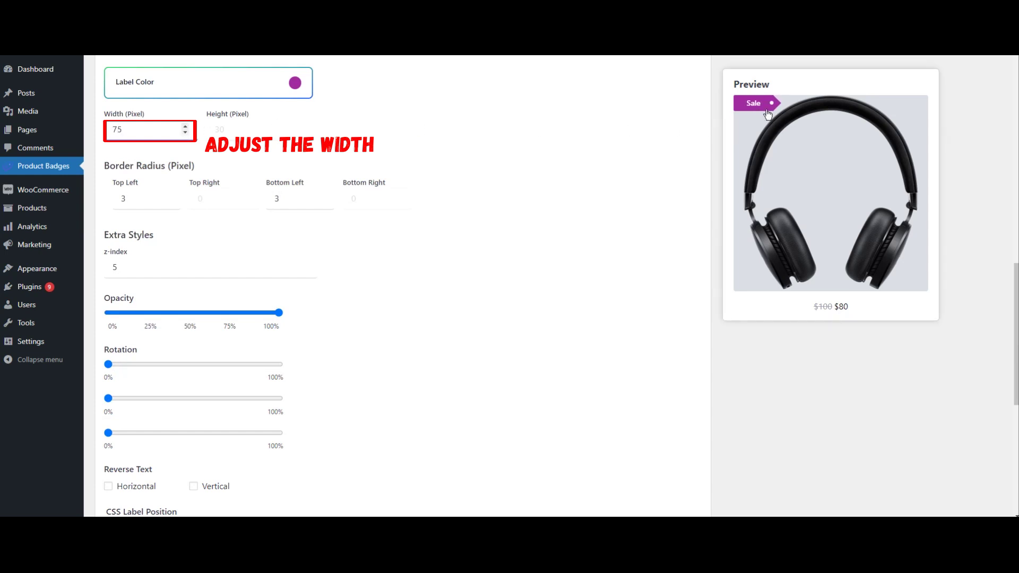
left_click(363, 121)
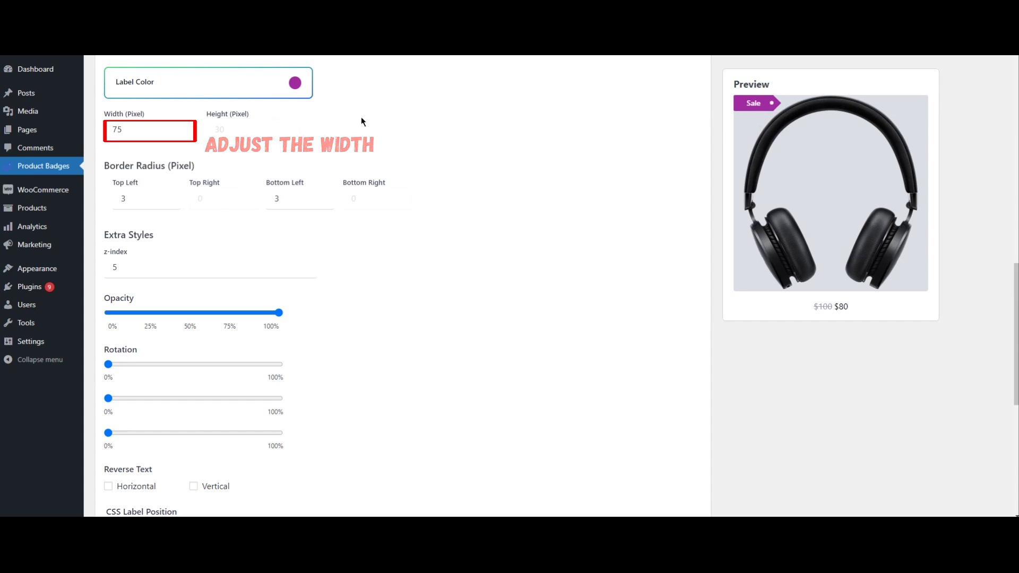
- Change the label colour from magenta to the 645cbb blue-violet swatch
left_click(295, 83)
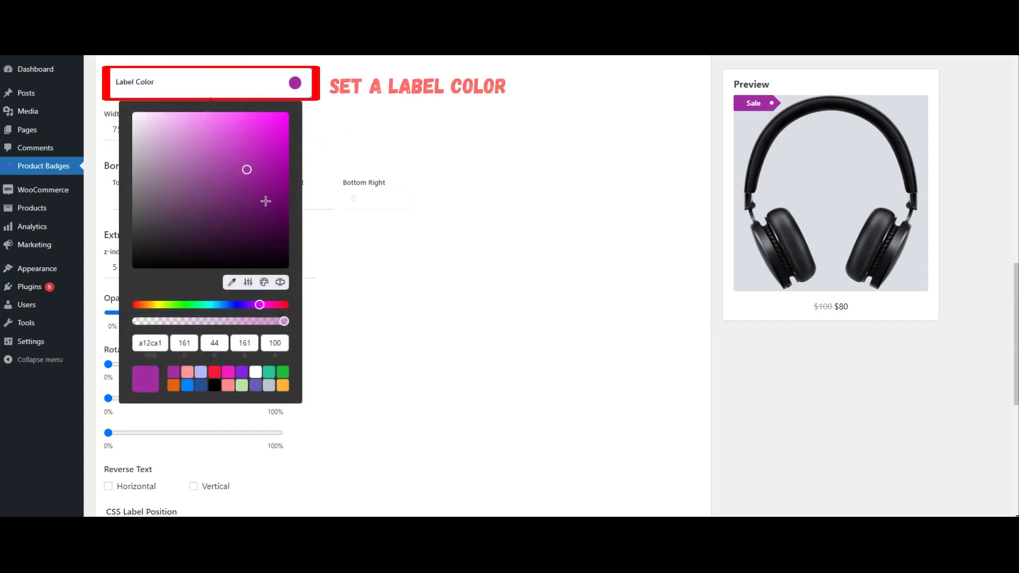
left_click(254, 386)
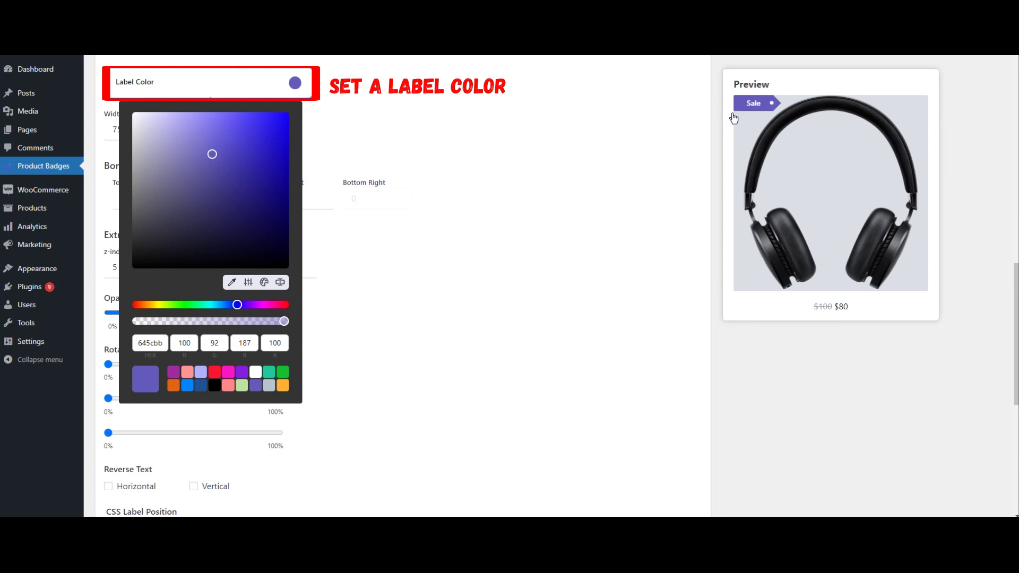
left_click(501, 152)
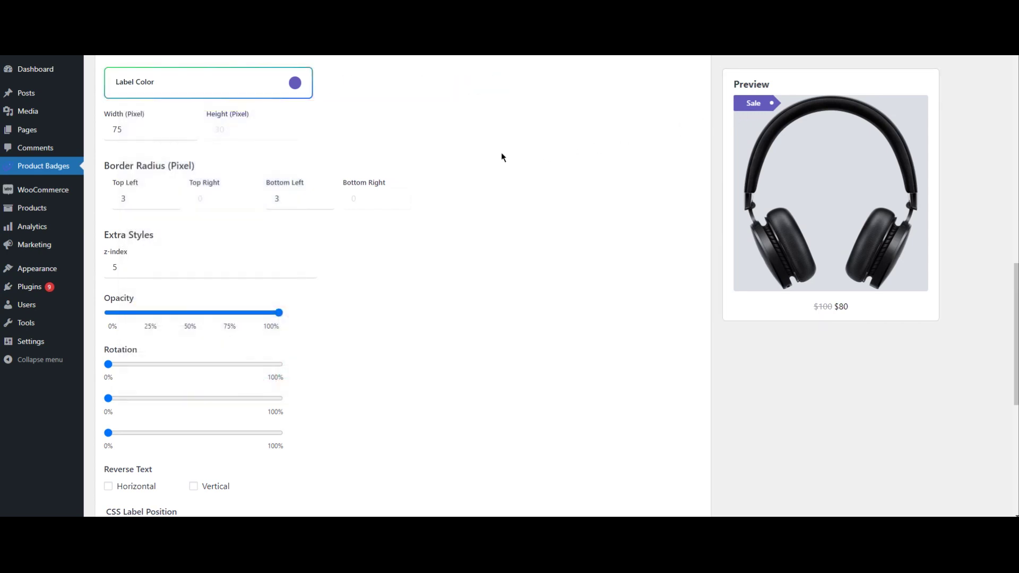
scroll(501, 157, "down", 7)
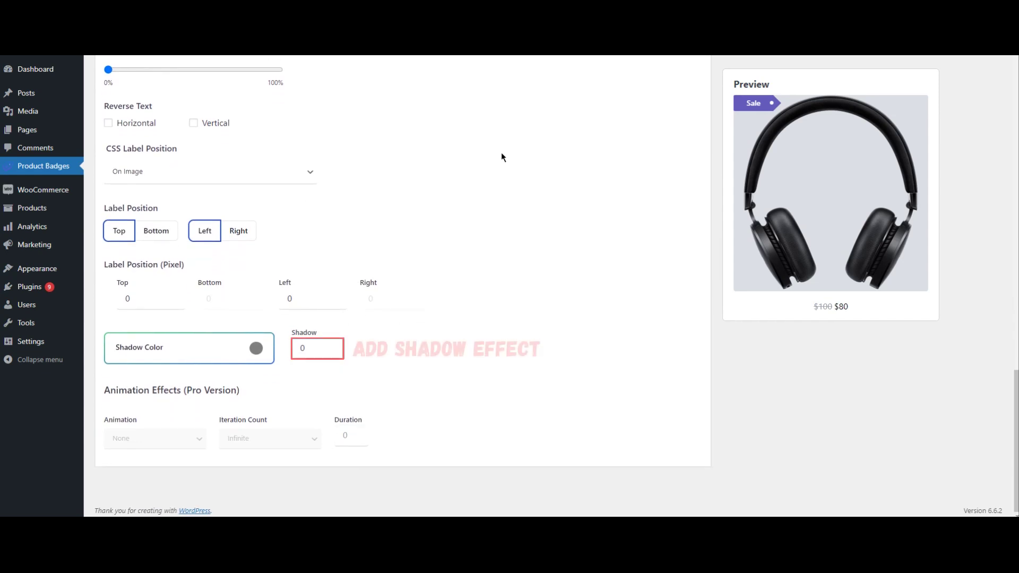
- Raise Badge-1's shadow to 2 and return to the top of the form
left_click(330, 345)
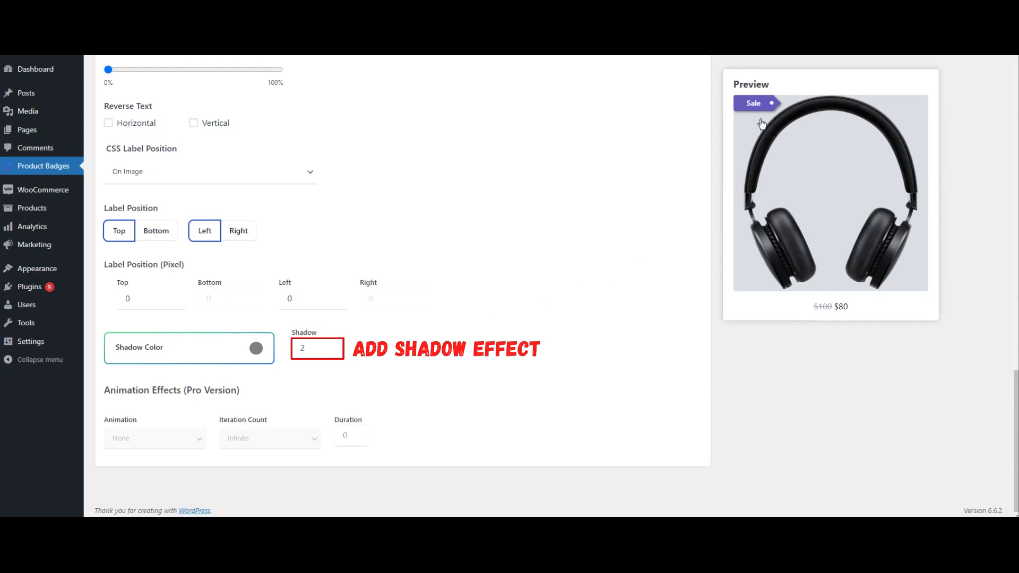
scroll(460, 301, "up", 8)
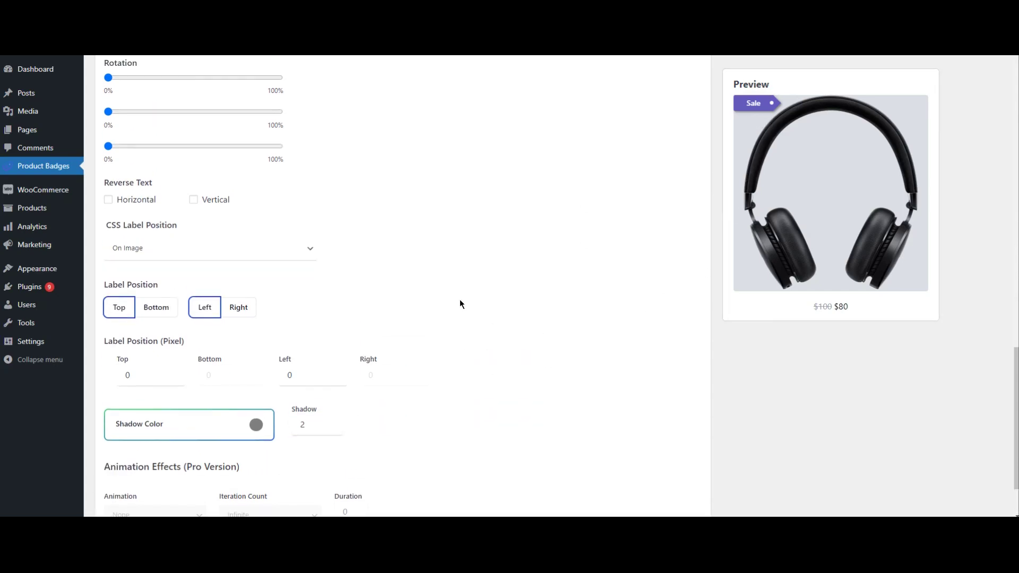
scroll(460, 301, "up", 11)
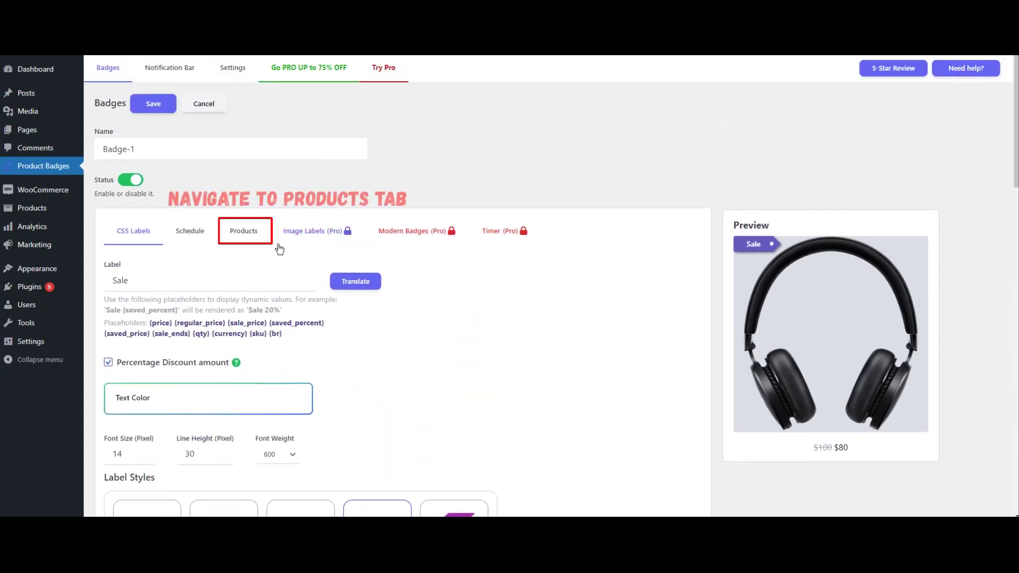
- Add an 'Is on sale: Yes' product condition to Badge-1 and save it
left_click(244, 234)
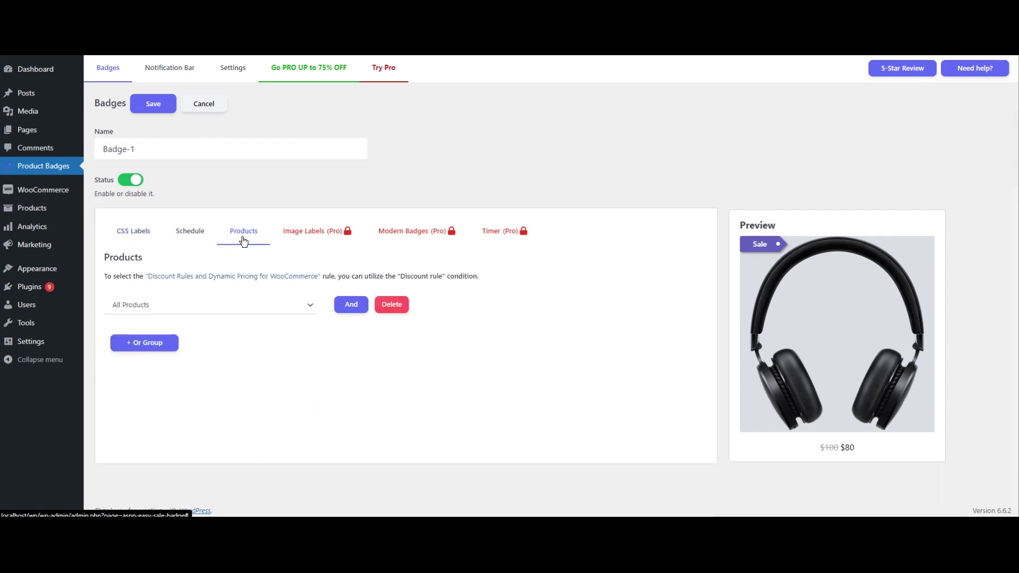
left_click(214, 313)
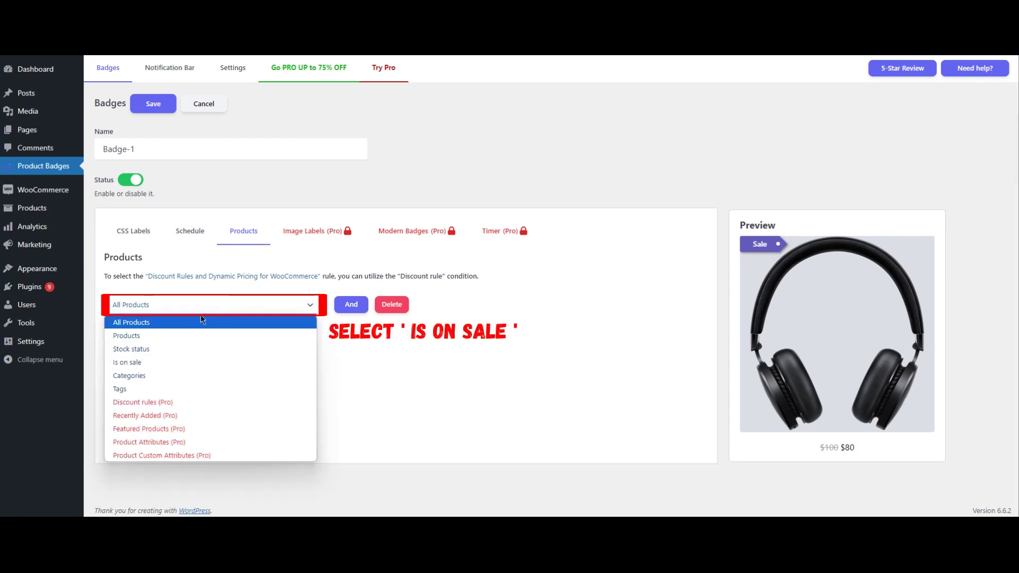
left_click(148, 362)
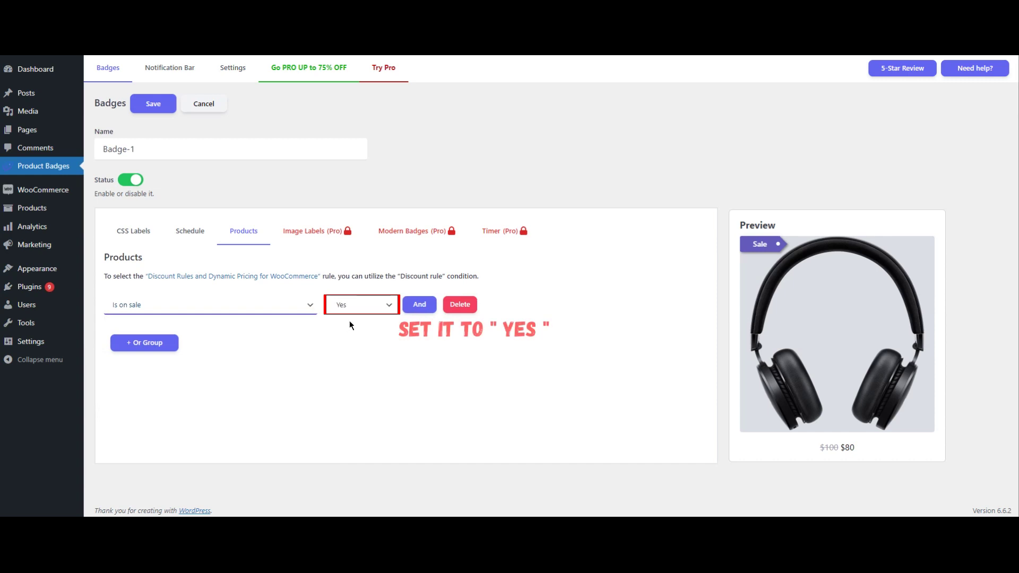
left_click(365, 311)
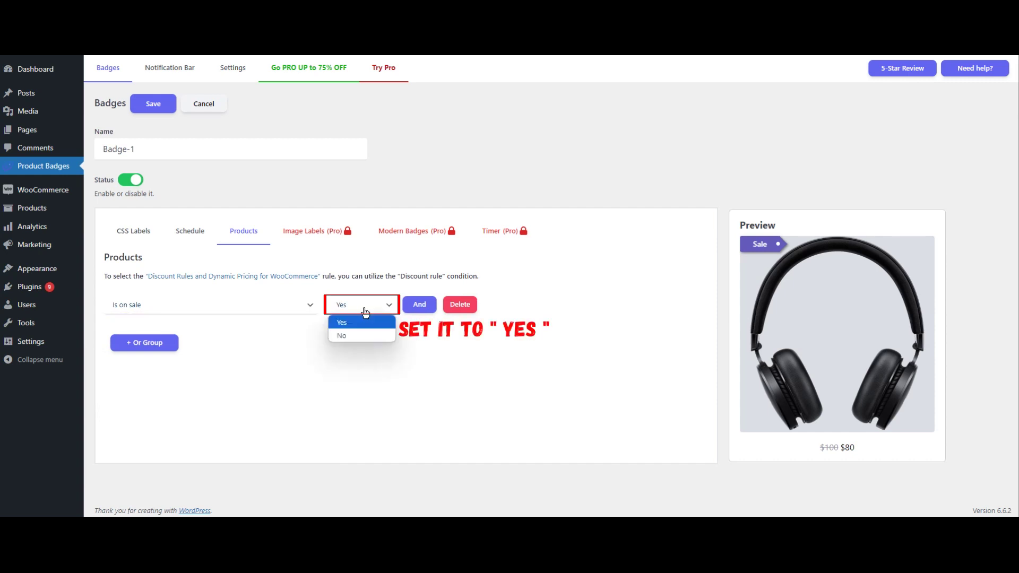
left_click(343, 322)
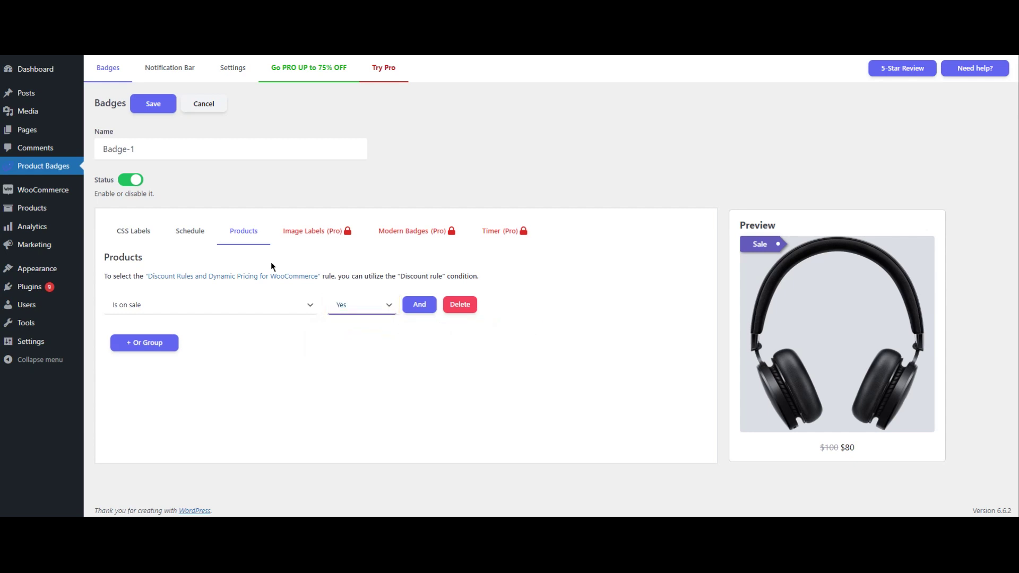
left_click(158, 109)
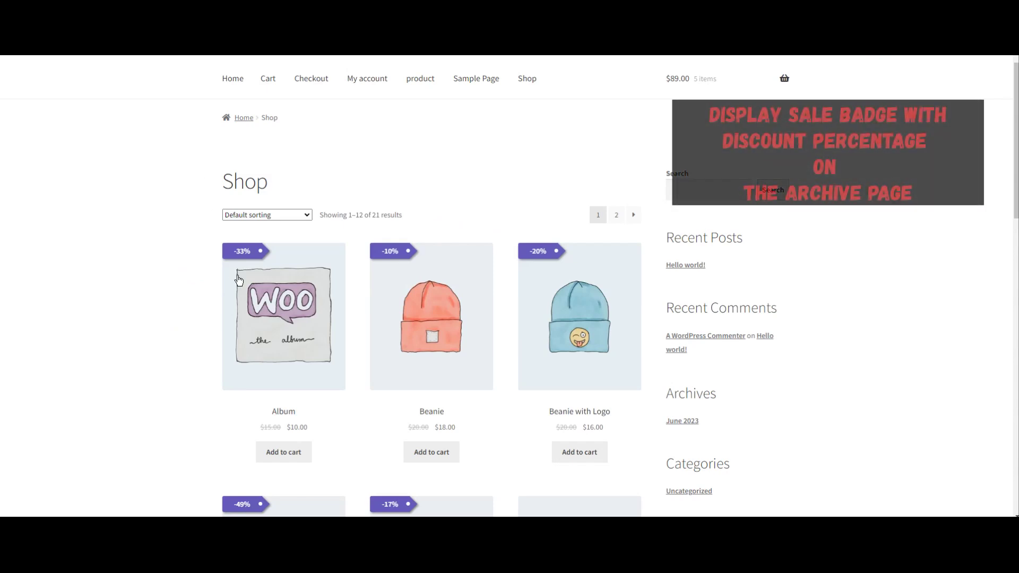
- Review the percentage badges across the shop grid and open the Cap product page
scroll(545, 159, "down", 2)
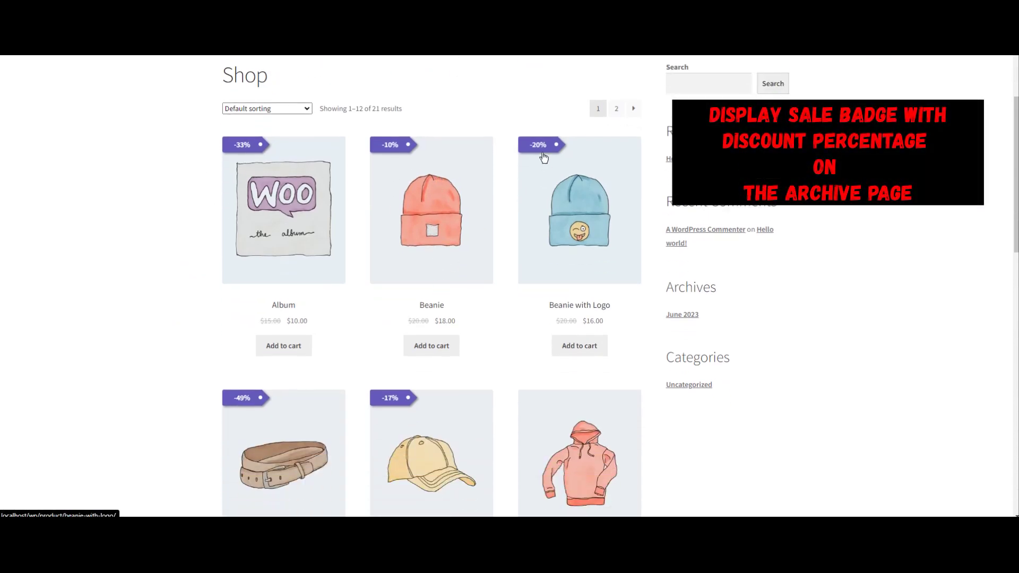
scroll(554, 232, "down", 4)
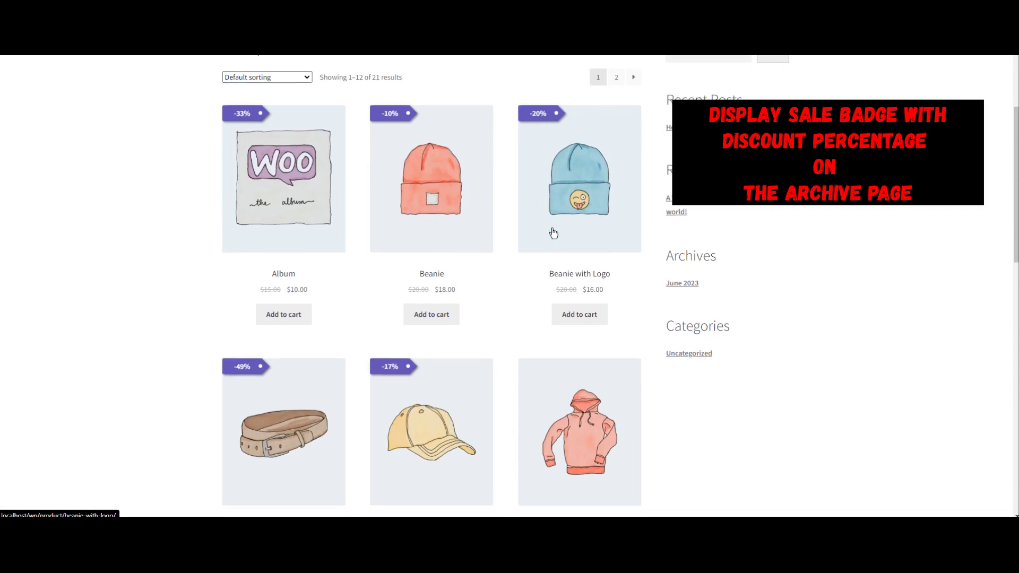
scroll(416, 228, "down", 5)
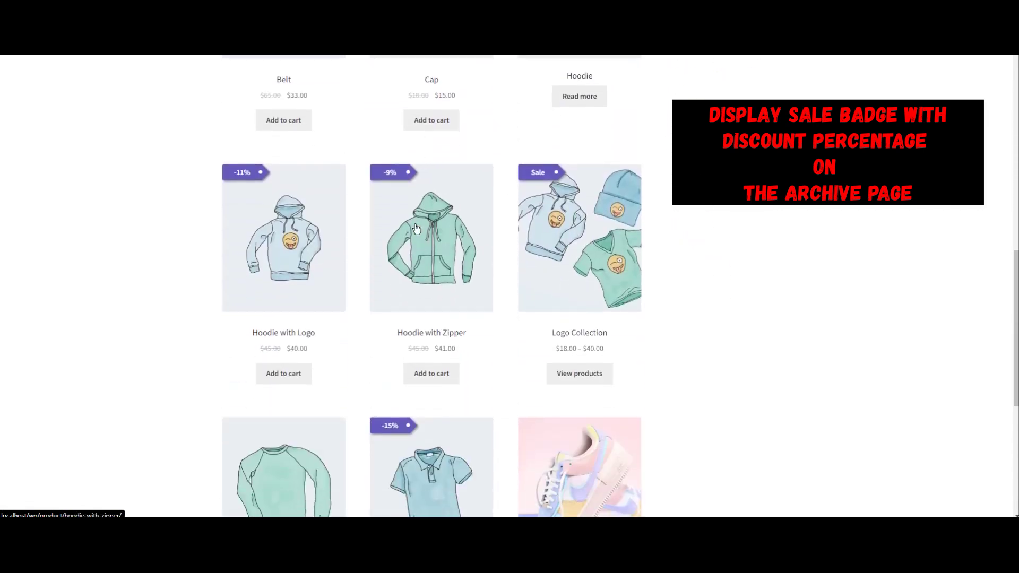
scroll(417, 228, "down", 3)
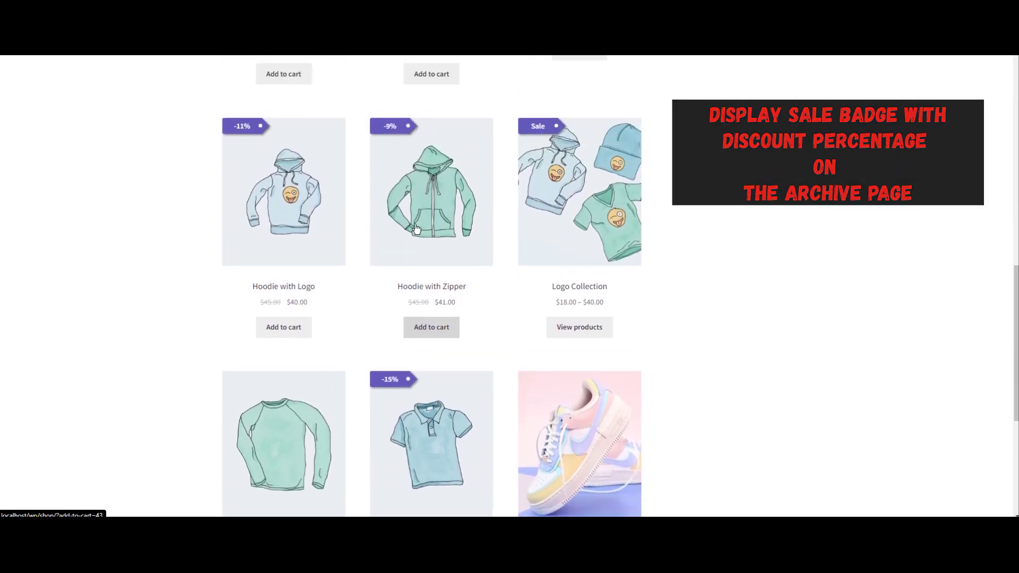
scroll(416, 228, "up", 6)
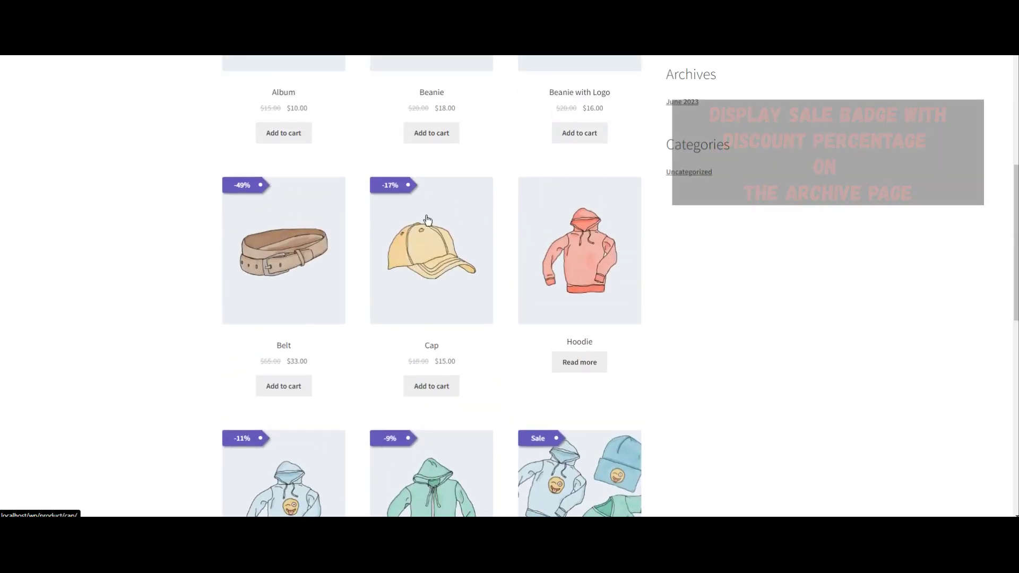
left_click(431, 236)
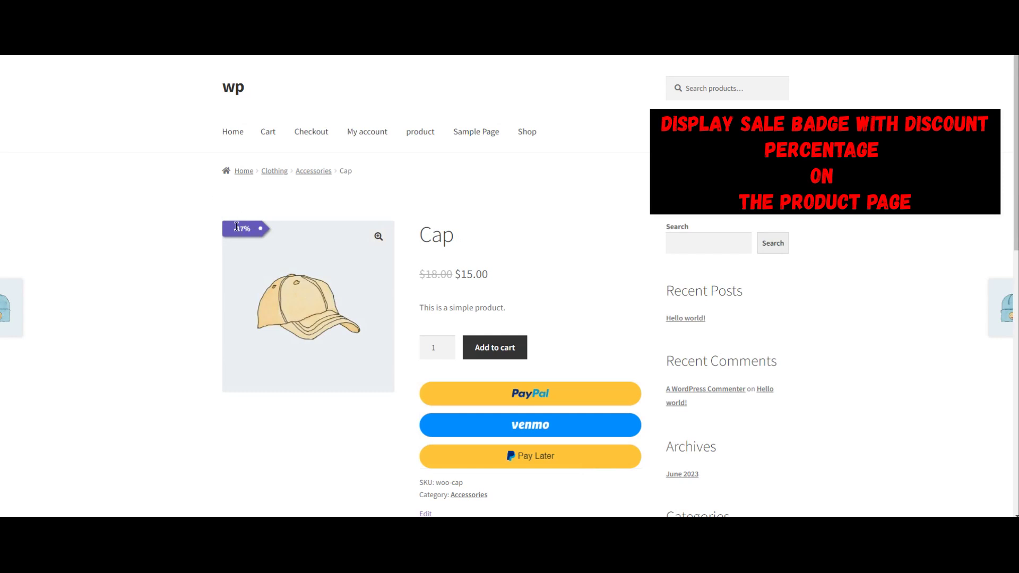
scroll(177, 232, "down", 9)
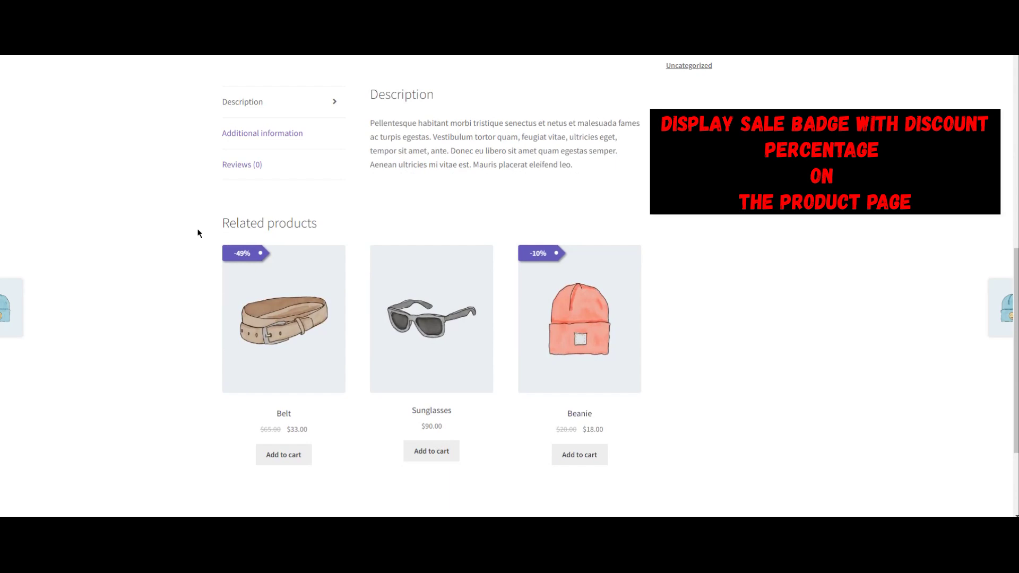
scroll(131, 248, "up", 10)
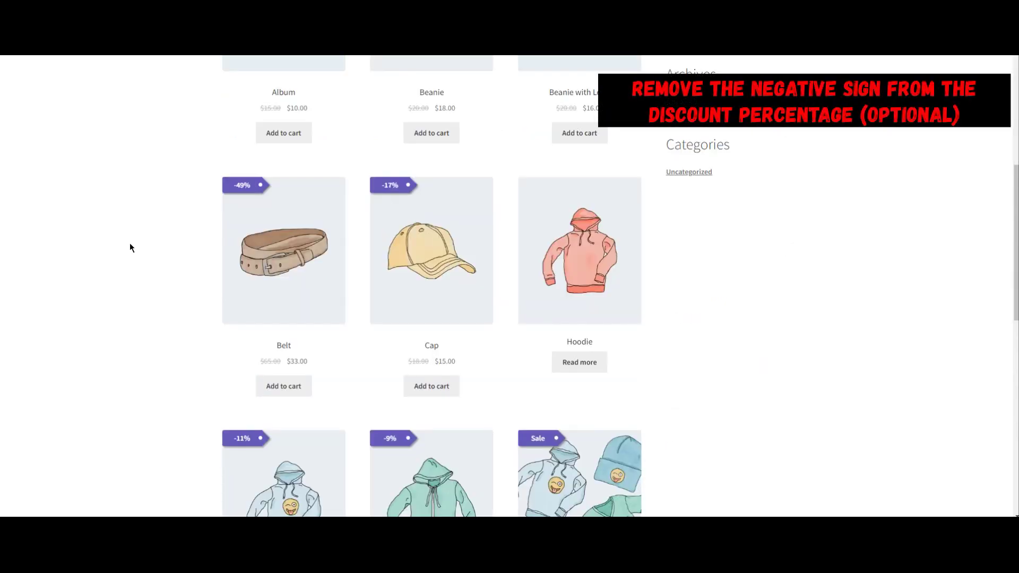
- Scroll back to the top of the shop's product grid
scroll(130, 244, "up", 4)
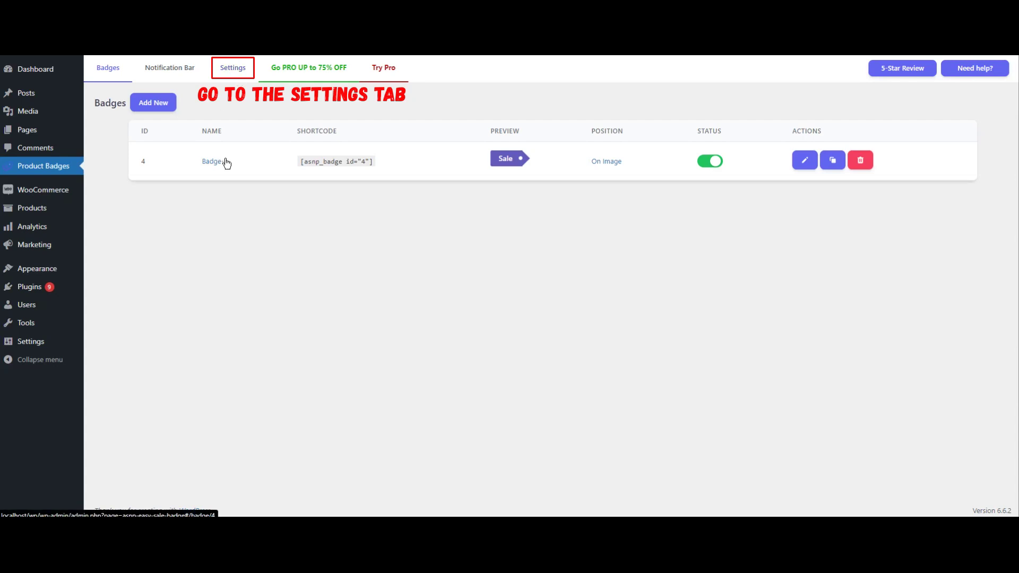
- Switch off the Negative Sign toggle in the plugin Settings and save the changes
left_click(232, 73)
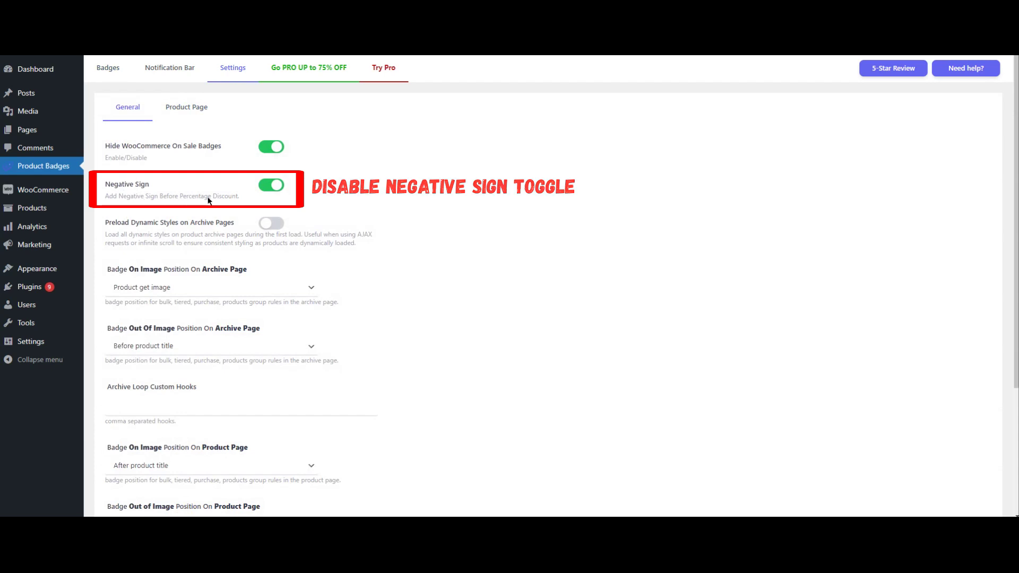
left_click(274, 187)
scroll(427, 239, "down", 3)
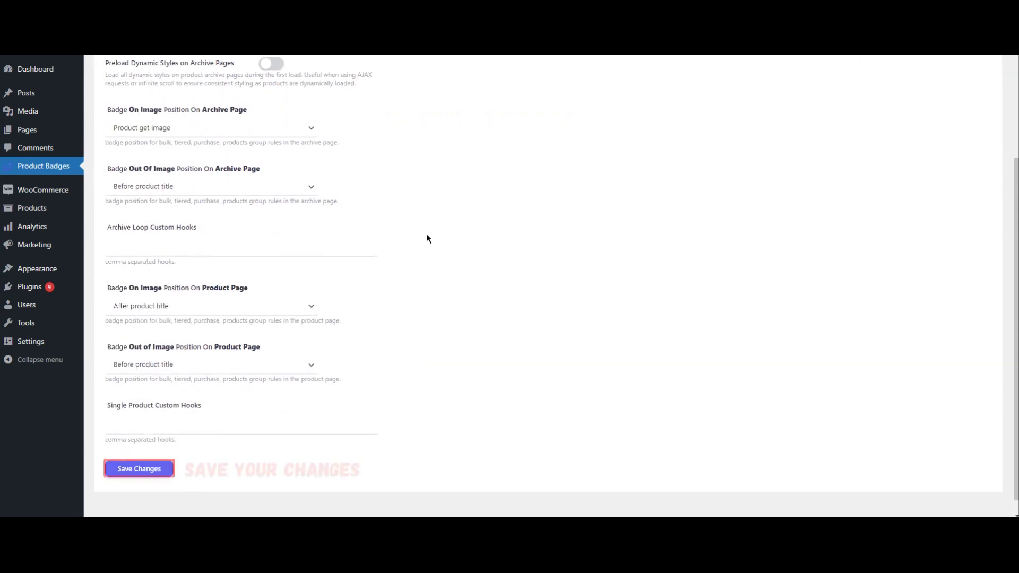
left_click(148, 470)
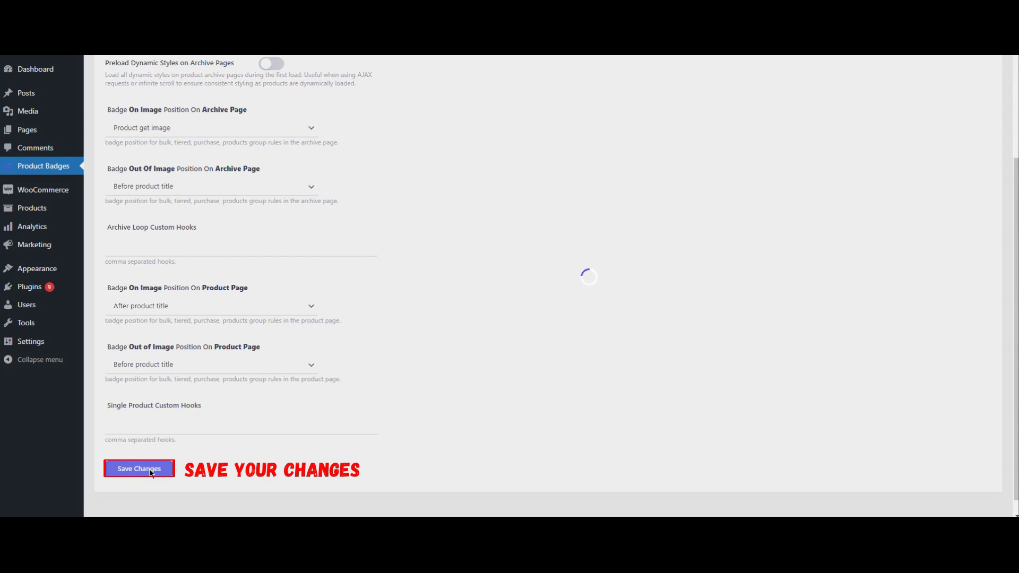
scroll(160, 456, "up", 2)
scroll(154, 136, "up", 1)
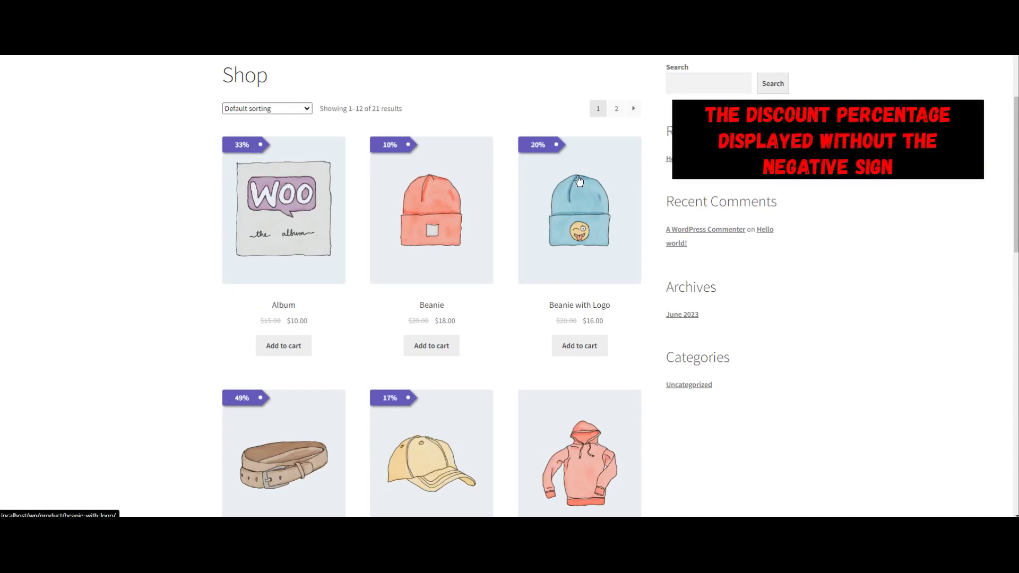
- Open the Belt product from the shop and scroll through its page to check the badges
scroll(437, 179, "down", 2)
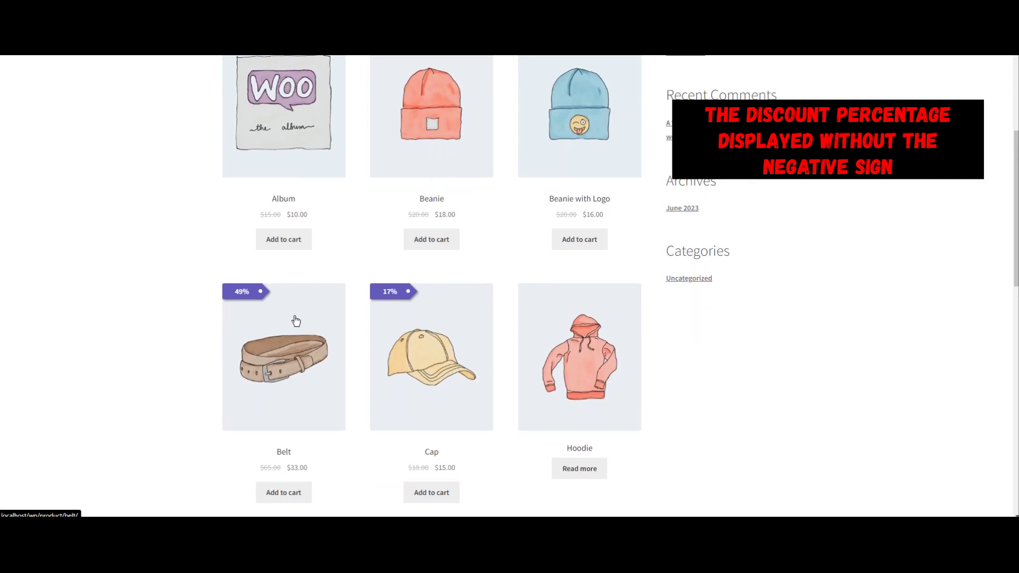
left_click(295, 321)
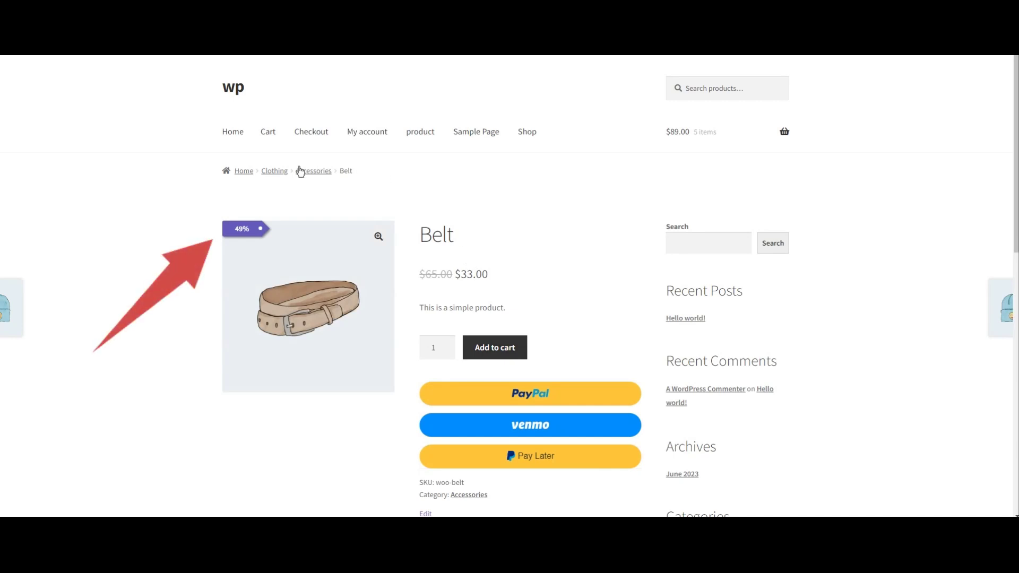
scroll(109, 271, "down", 7)
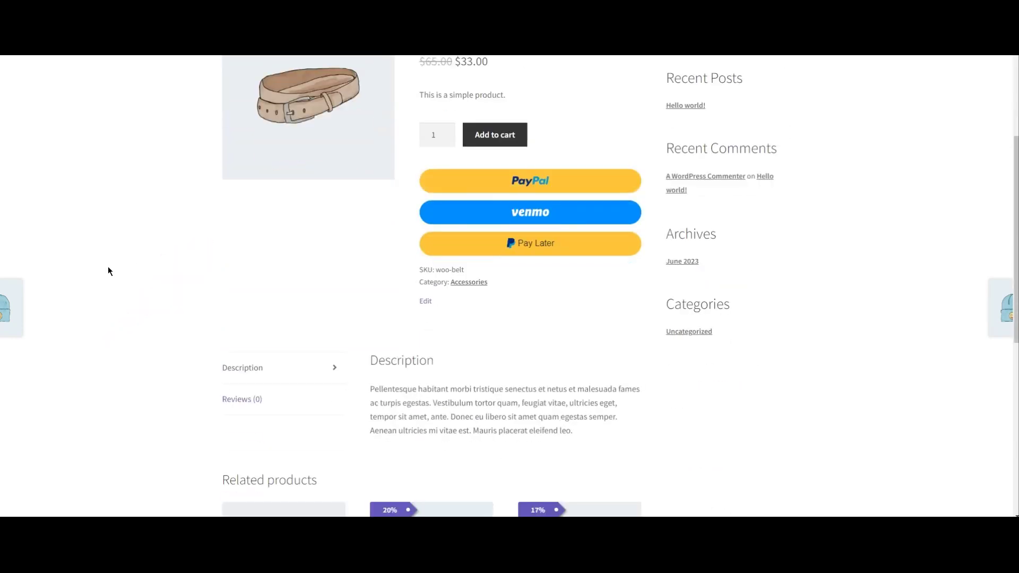
scroll(108, 271, "down", 1)
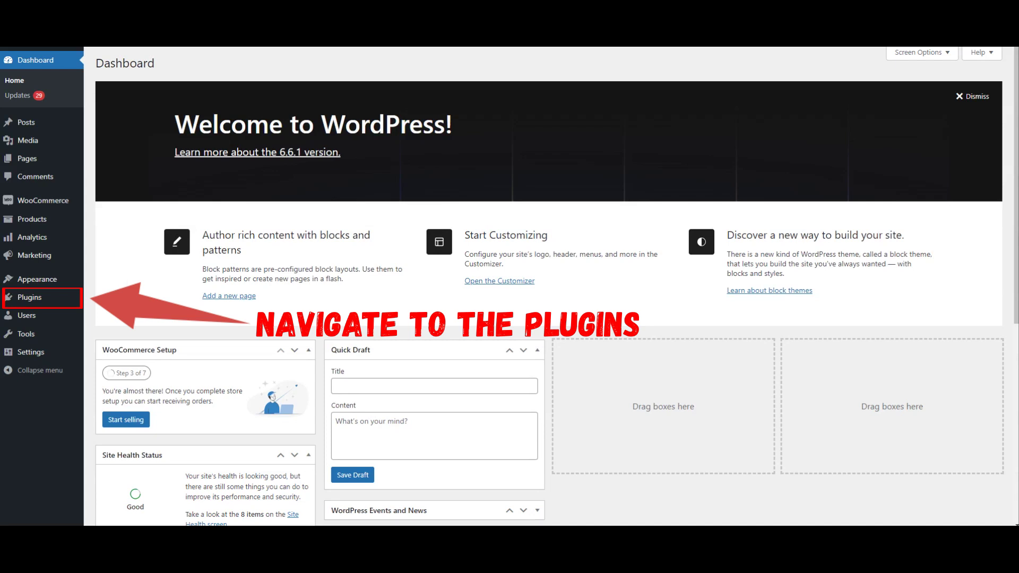
- Go to Plugins in the sidebar, then to the Add New Plugin page
mouse_move(37, 300)
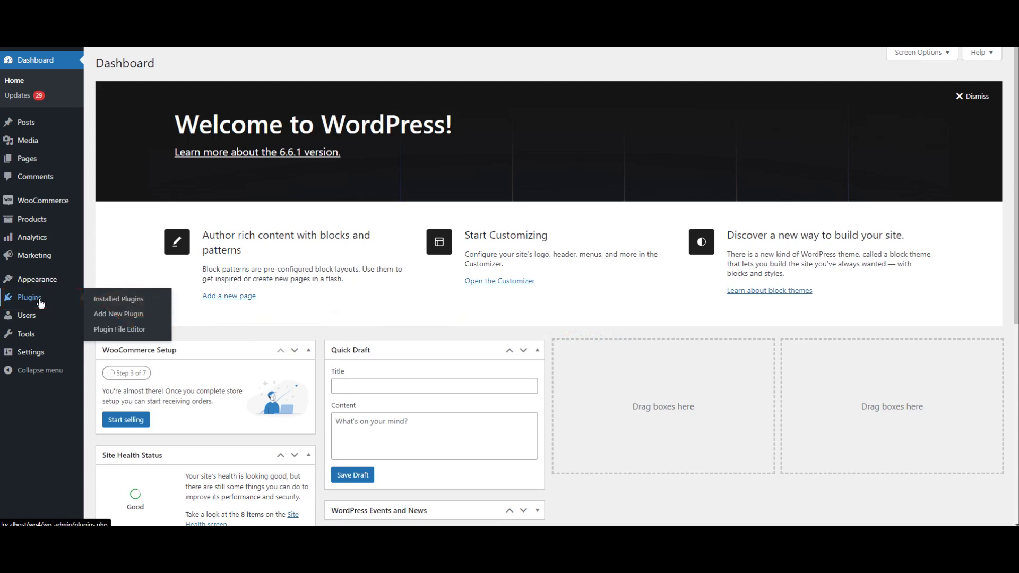
left_click(40, 301)
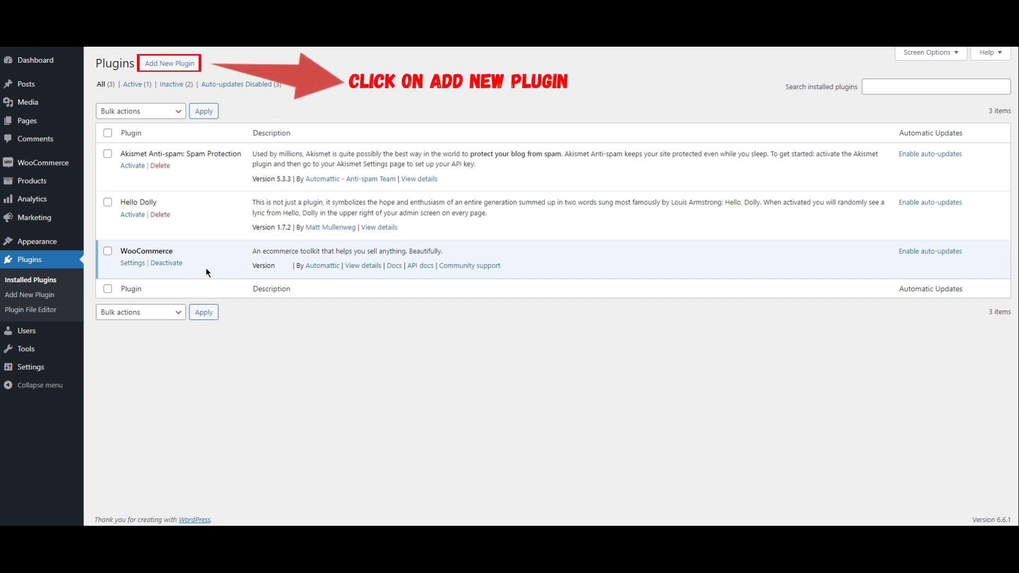
left_click(171, 66)
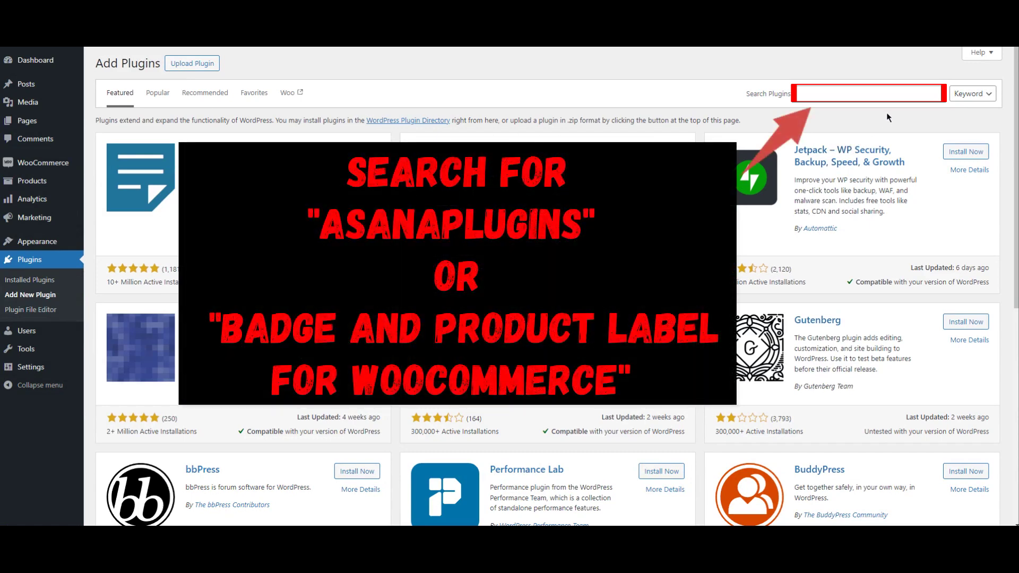
- Search 'asanaplugins' and install and activate Badge and Product Label for WooCommerce
left_click(883, 95)
type("asanaplugins")
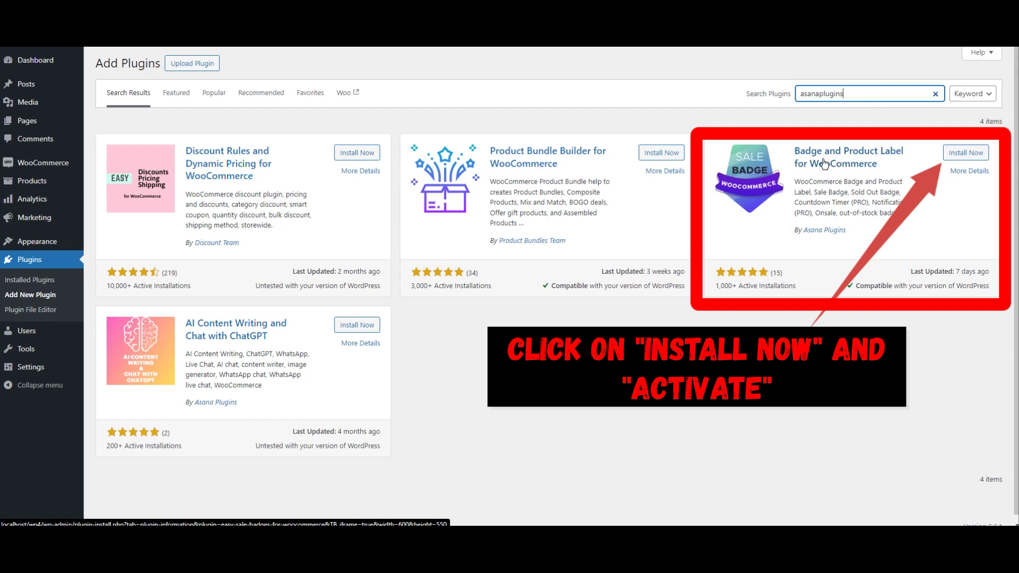
left_click(967, 154)
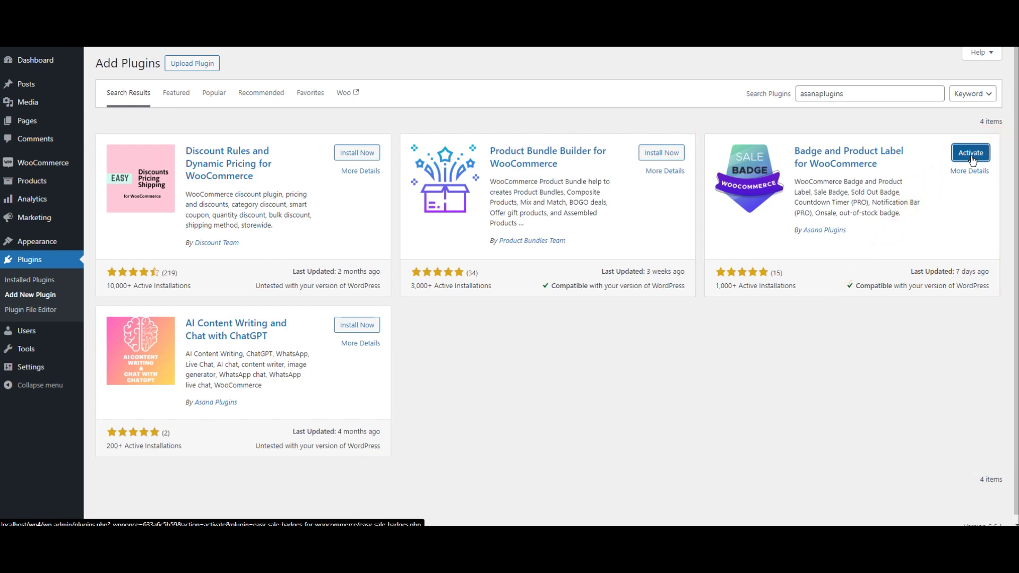
left_click(971, 156)
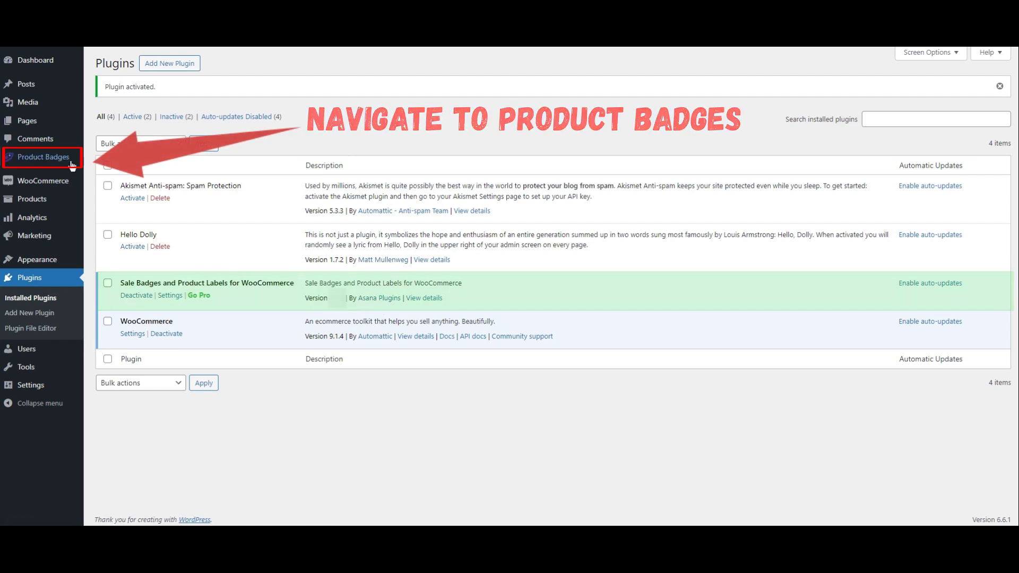
- Preview and cancel the Product Badges Add New form, then open the Pro product page
left_click(39, 163)
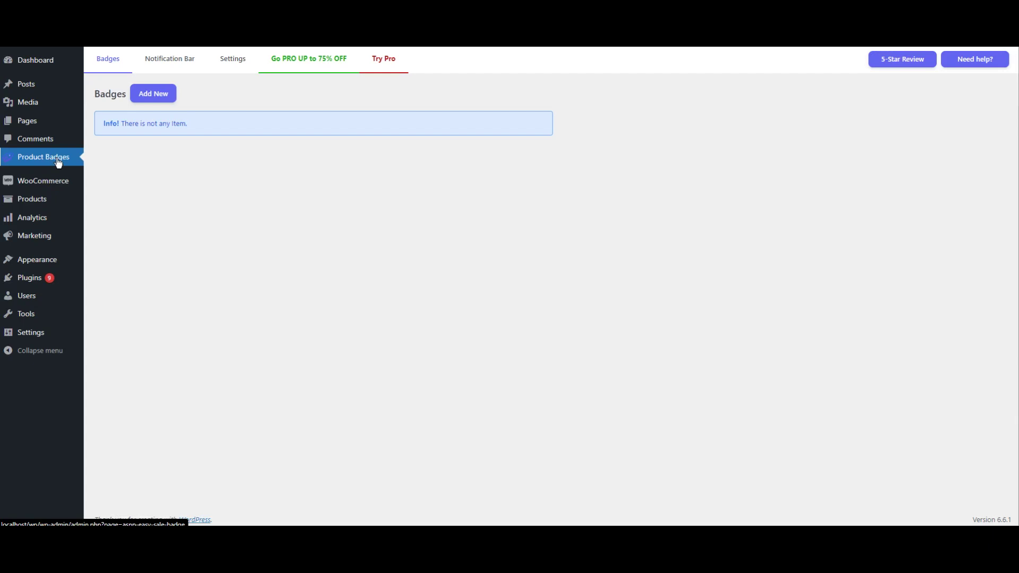
left_click(165, 100)
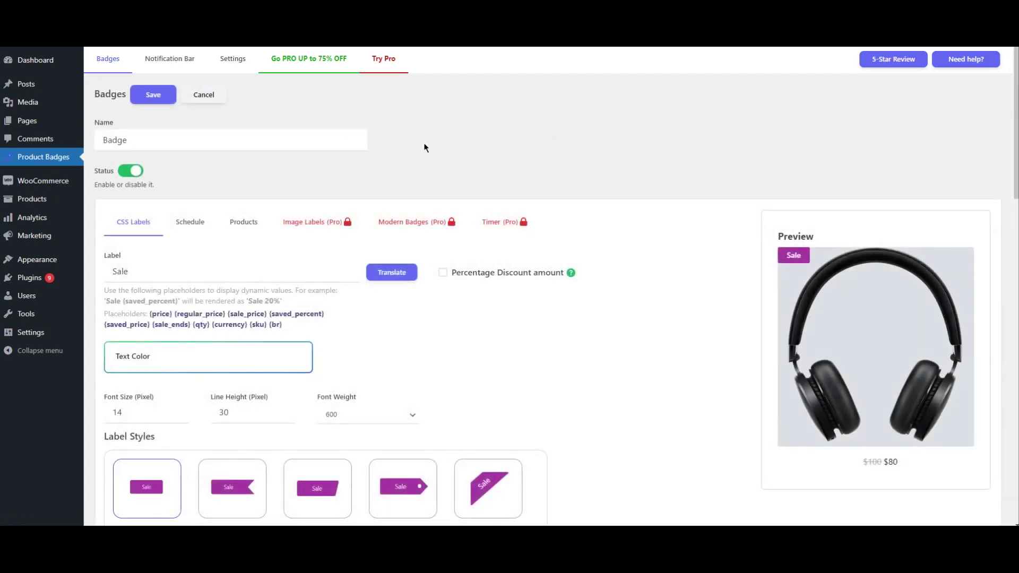
scroll(697, 206, "down", 4)
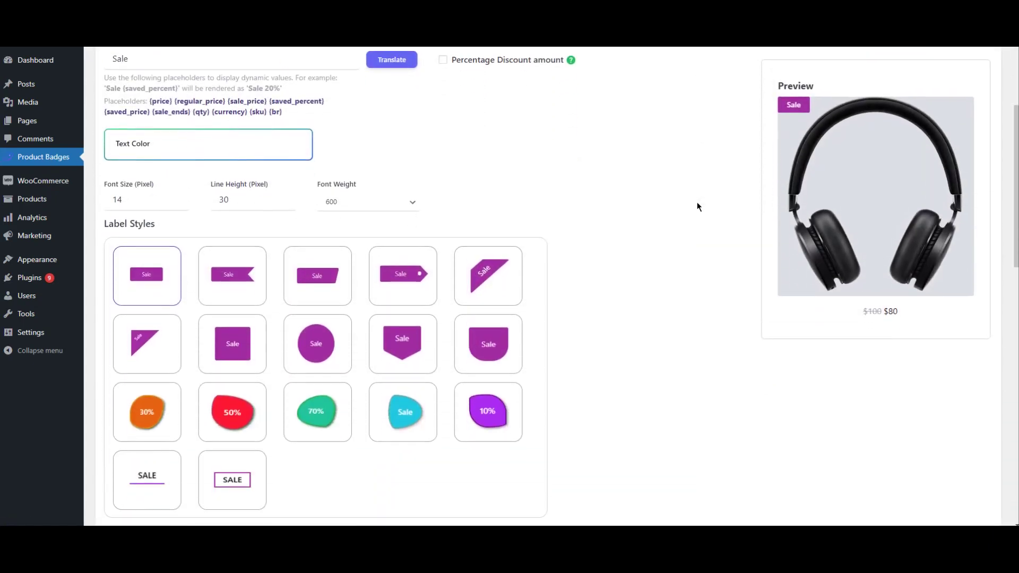
scroll(697, 206, "up", 4)
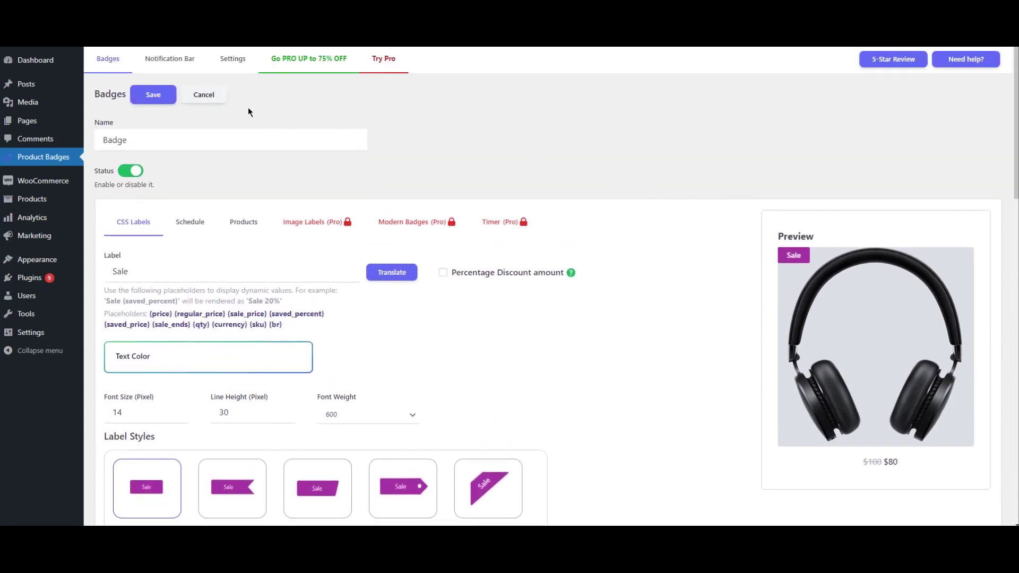
left_click(208, 99)
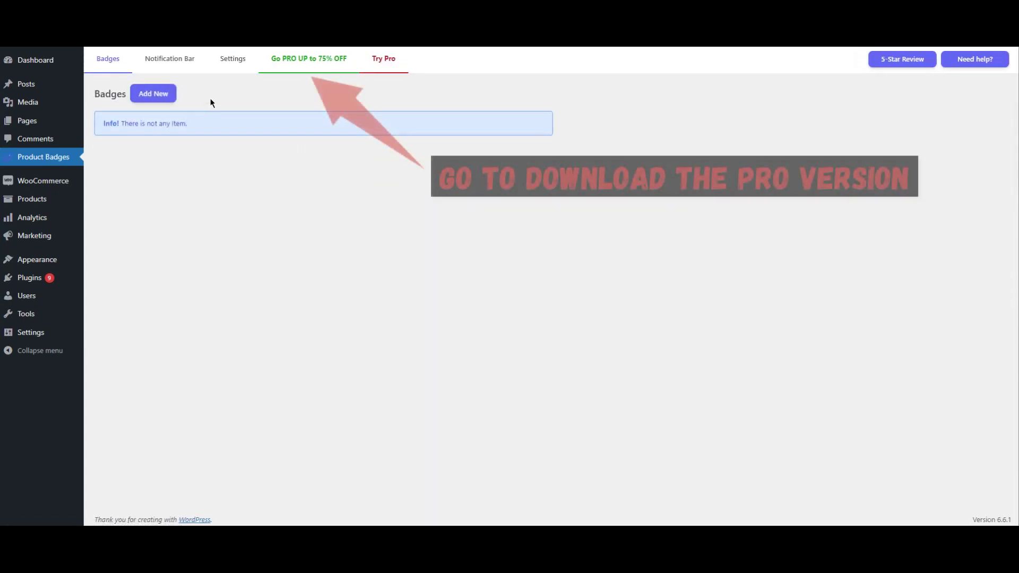
left_click(308, 68)
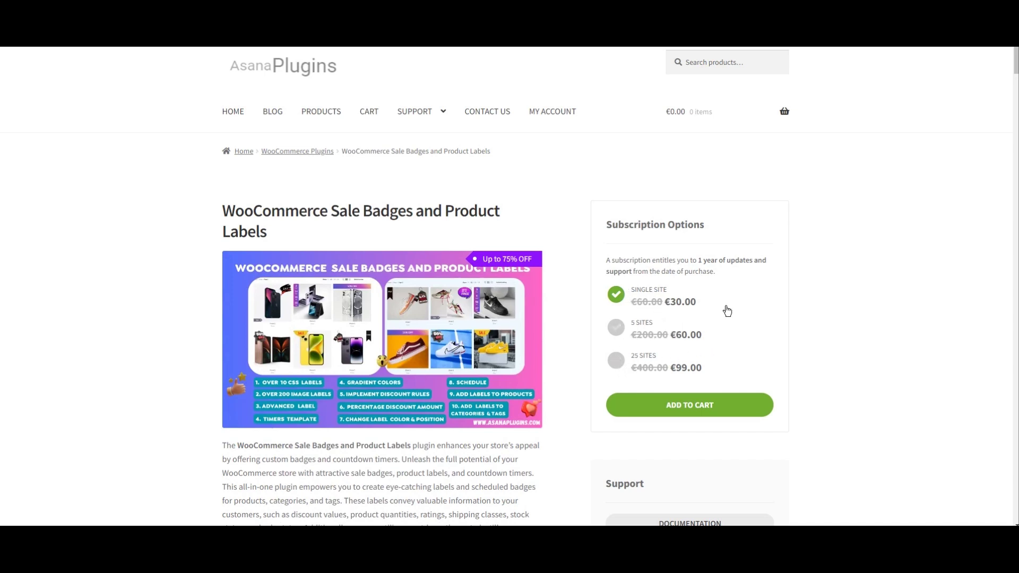
- Scroll through the Pro product page's subscription options
scroll(728, 311, "down", 1)
scroll(728, 312, "down", 2)
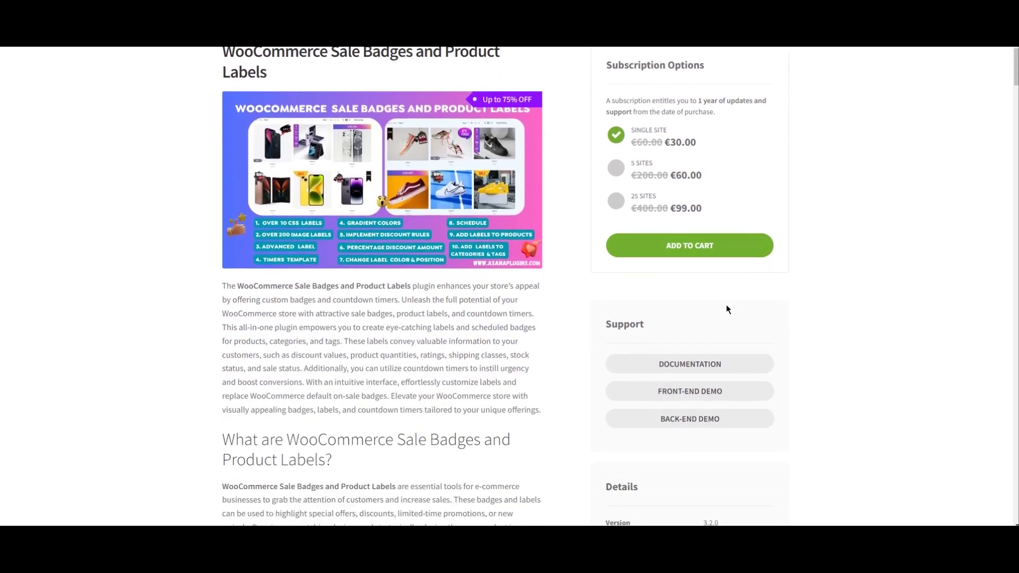
scroll(728, 310, "up", 1)
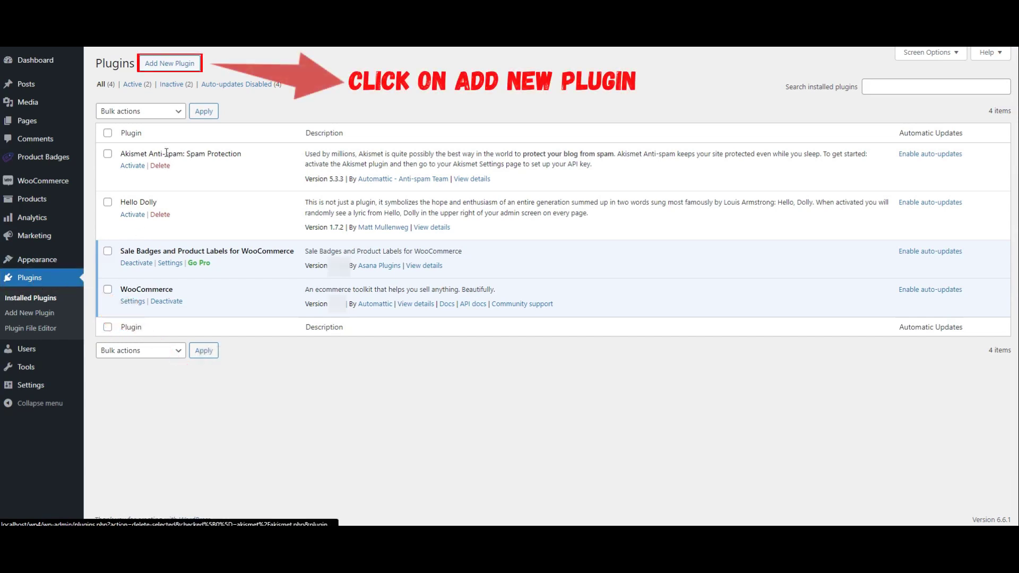
- Select easy-sale-badges-for-woocommerce-pro zip from Downloads in the Upload Plugin form
left_click(170, 63)
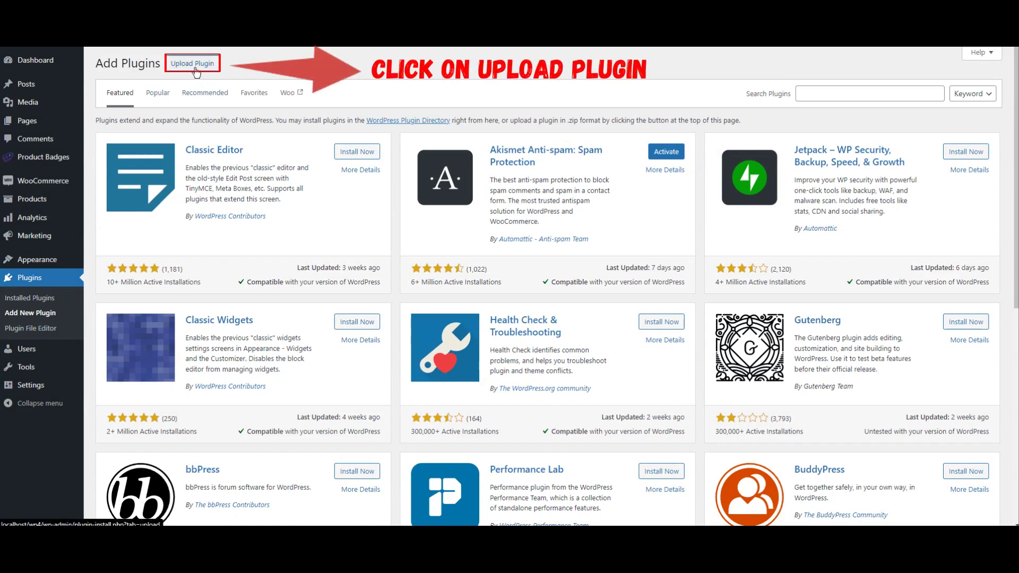
left_click(193, 64)
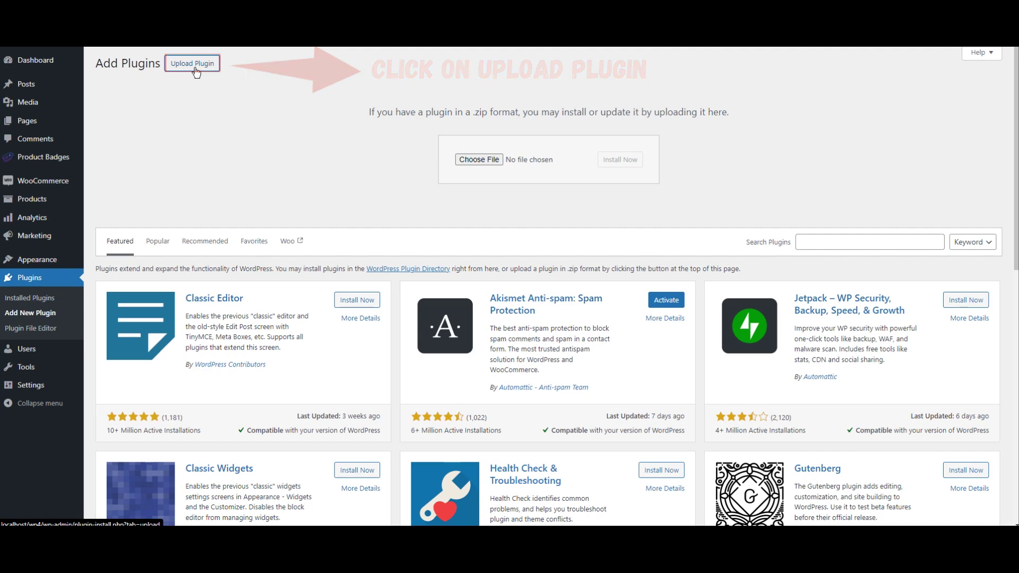
left_click(480, 160)
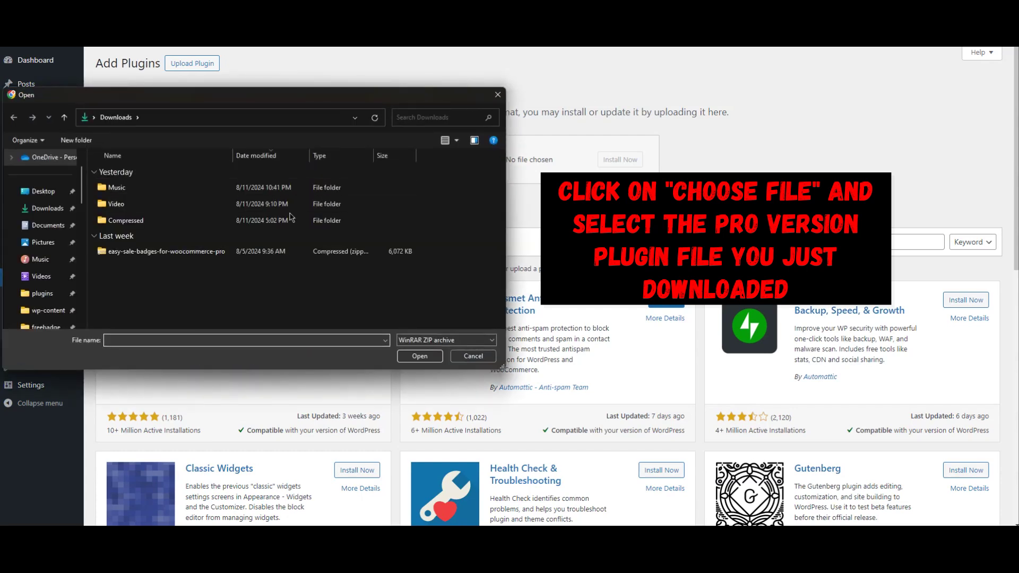
double_click(200, 251)
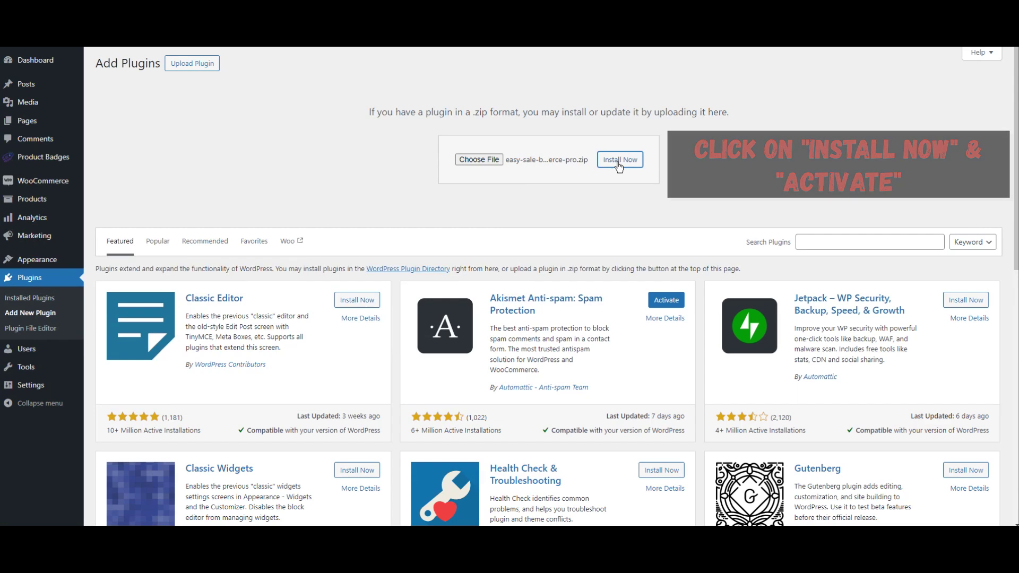
- Install and activate the uploaded Pro badge plugin, then go to Product Badges
left_click(620, 159)
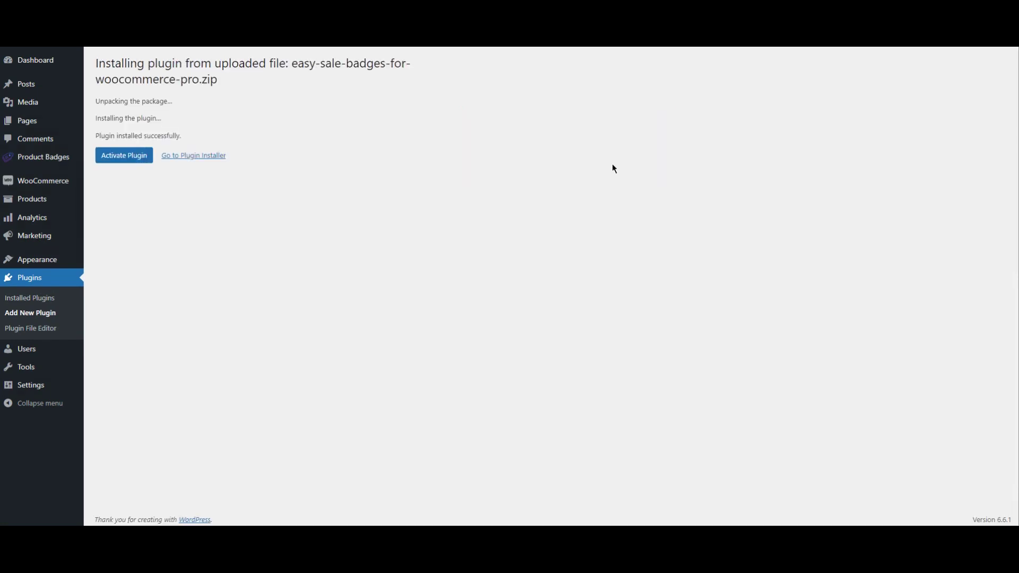
left_click(125, 159)
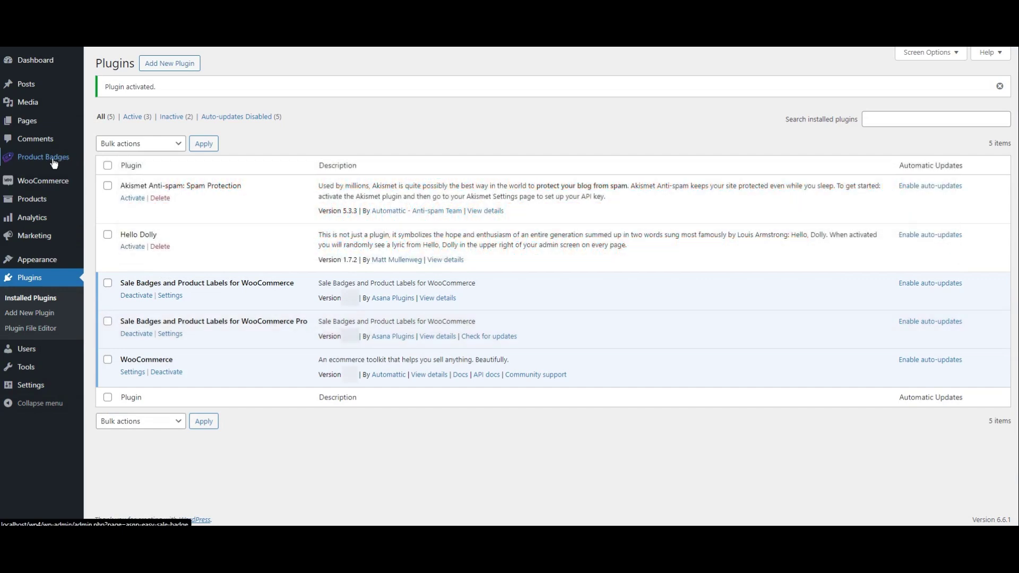
left_click(44, 157)
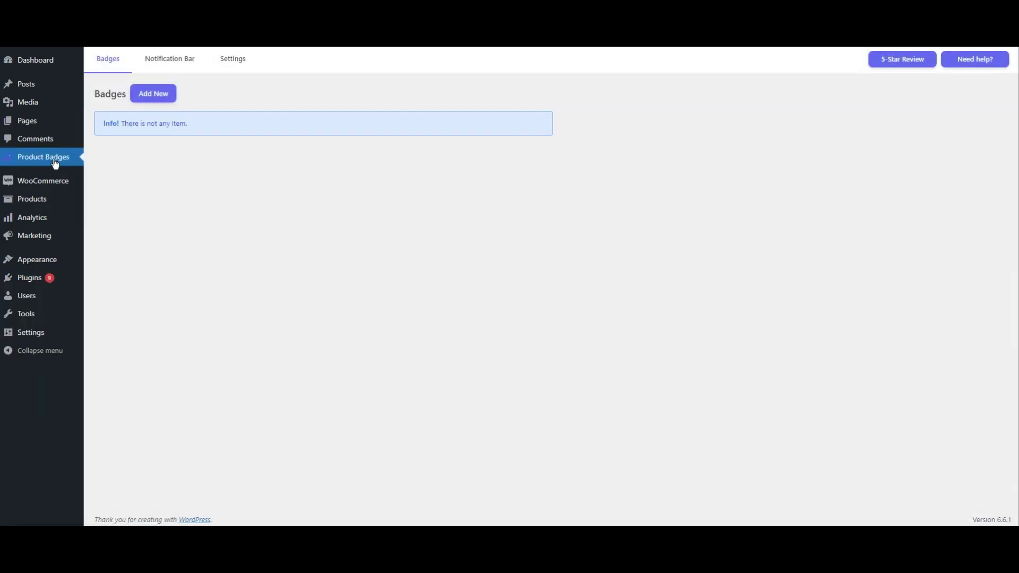